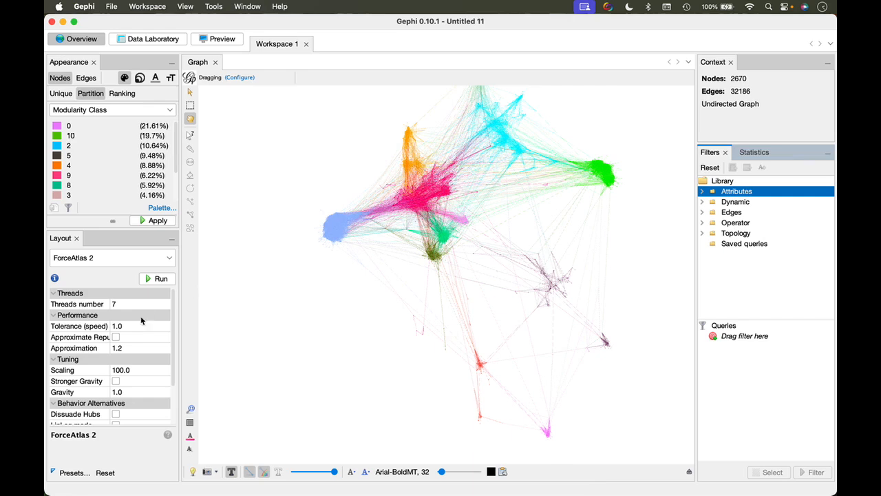
Run the ForceAtlas 2 layout with Stronger Gravity enabled, and stop it once the clusters have spread into a circle
left_click(116, 382)
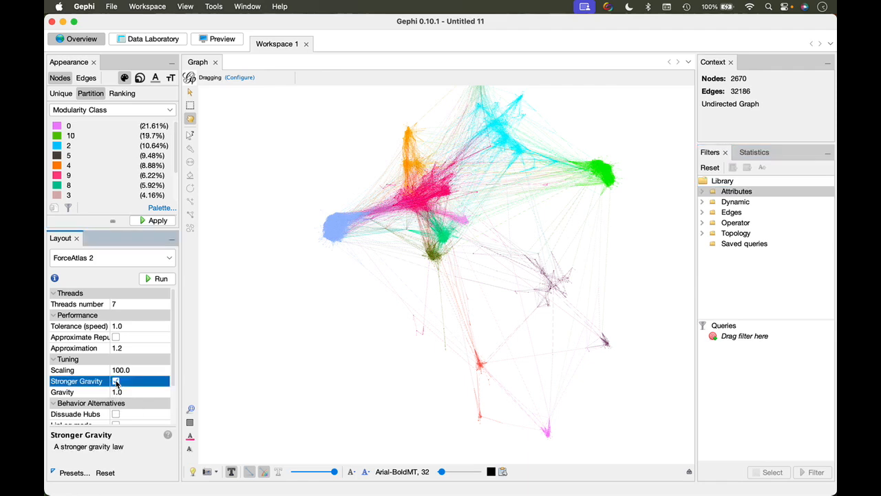
left_click(160, 279)
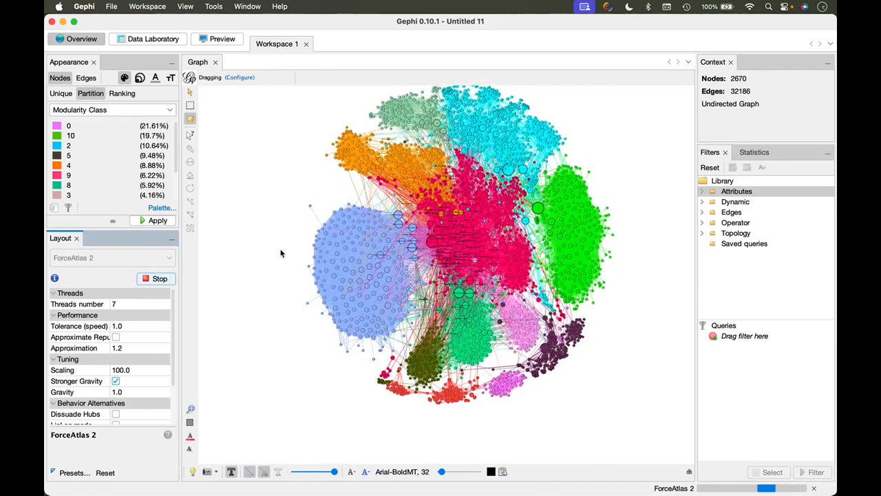
left_click(157, 278)
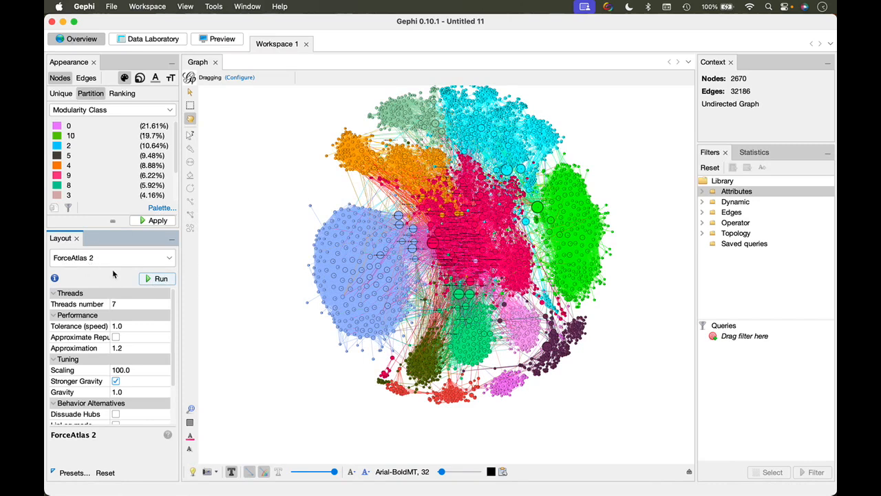
Disable Stronger Gravity, rerun the ForceAtlas 2 layout and stop it once the clusters have separated
scroll(111, 334, "down", 3)
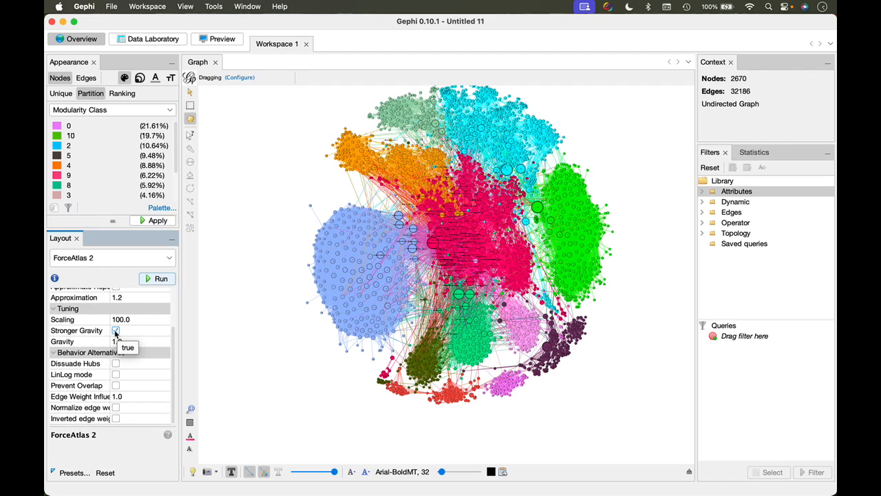
left_click(116, 331)
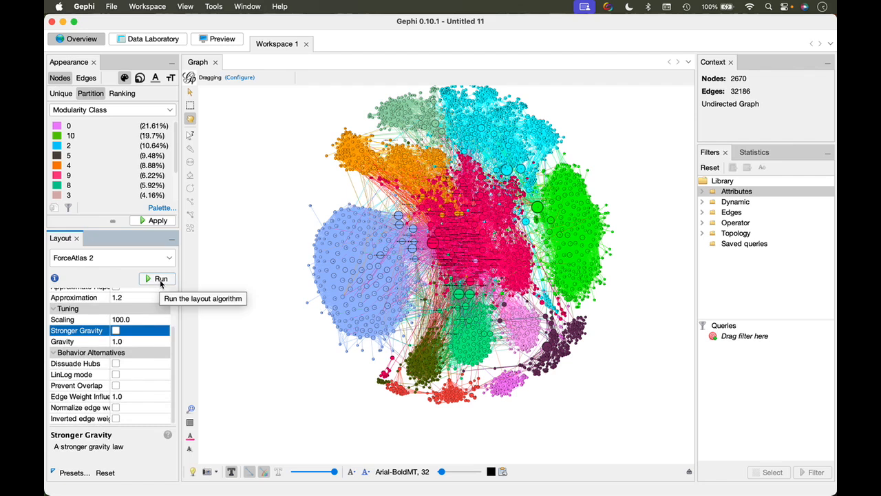
left_click(159, 279)
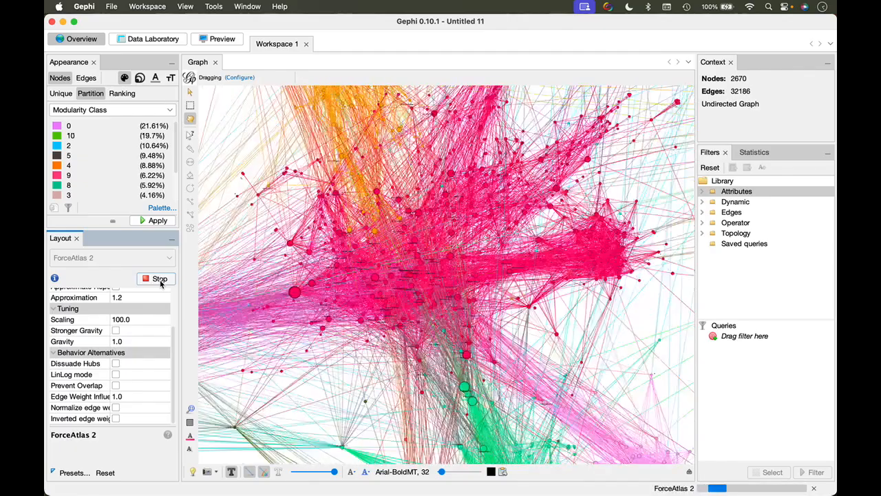
scroll(424, 269, "down", 5)
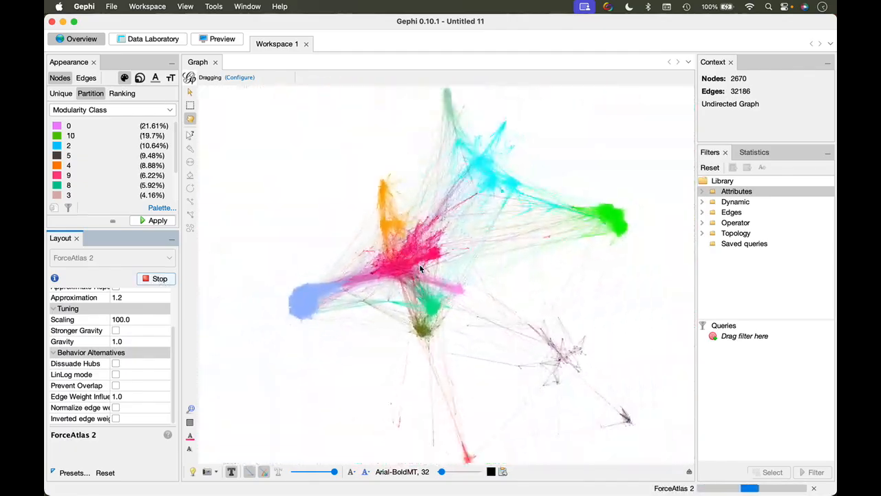
left_click(155, 279)
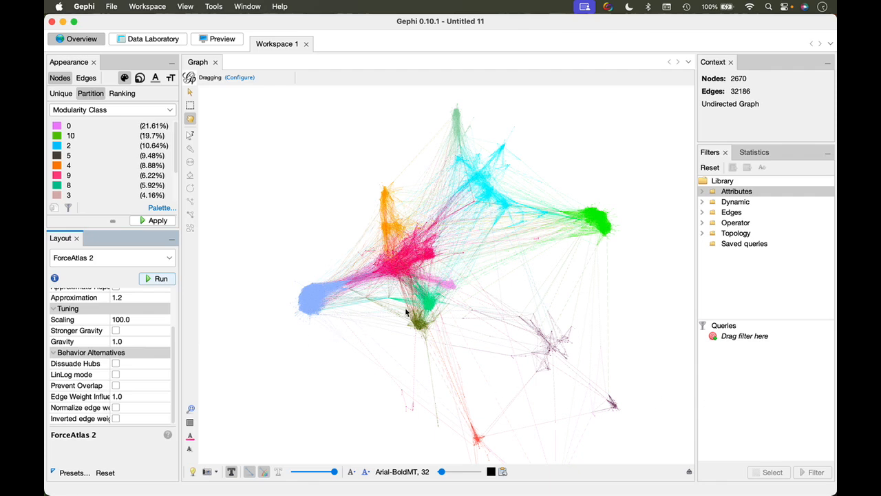
Examine the node labels in the pink cluster and review which attributes are selected as node label text
scroll(396, 264, "up", 5)
scroll(396, 264, "up", 10)
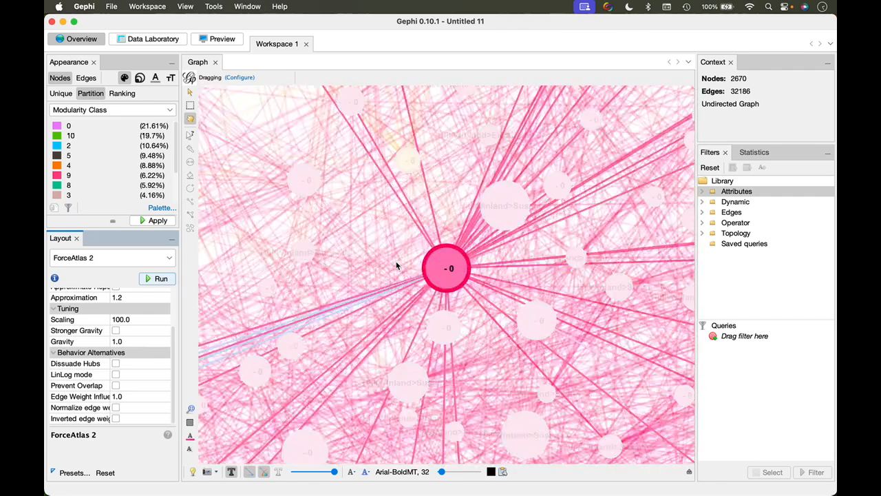
scroll(509, 274, "down", 10)
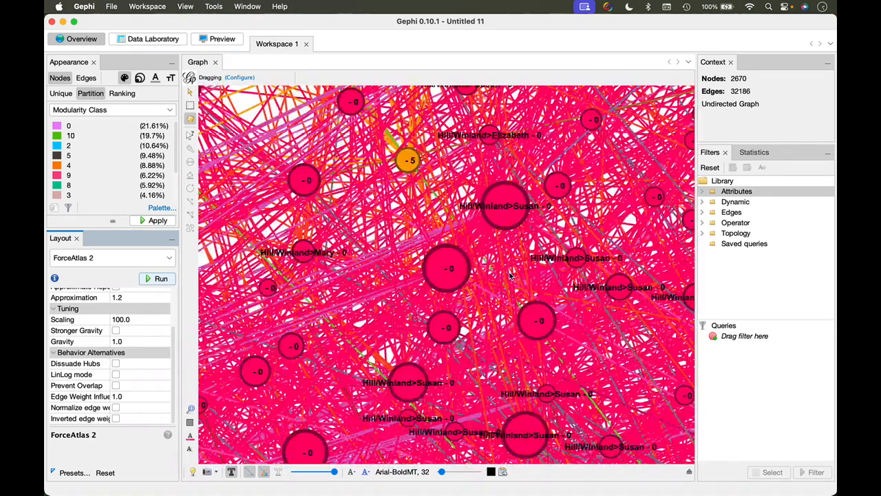
scroll(509, 275, "down", 3)
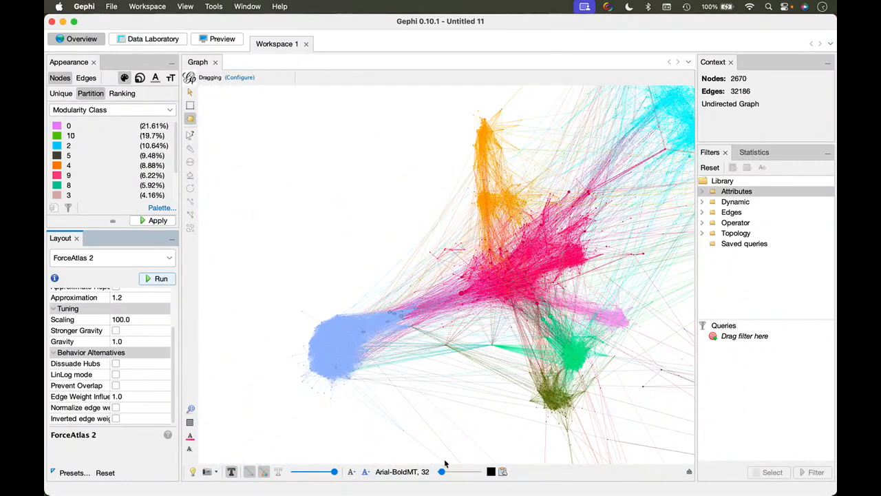
left_click(689, 472)
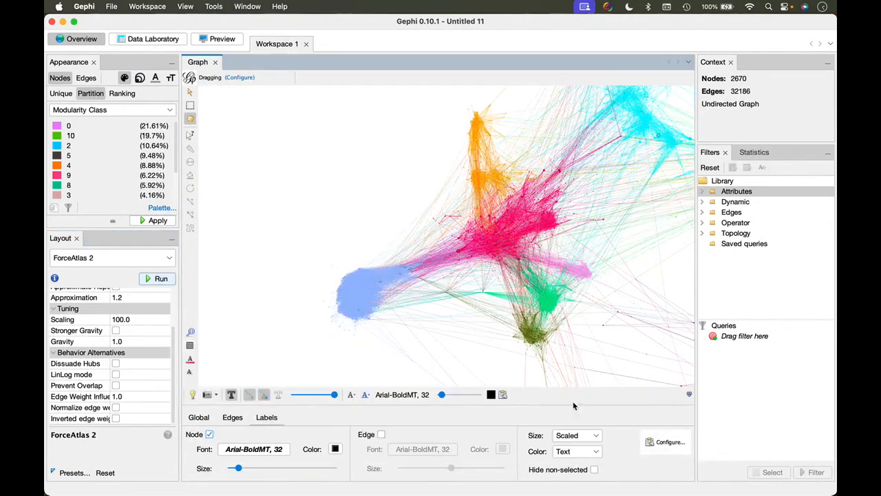
left_click(662, 443)
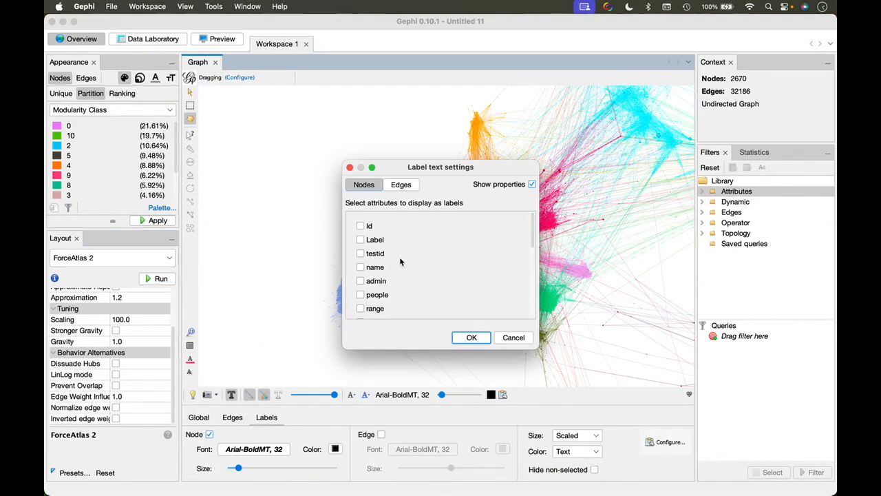
scroll(399, 260, "down", 4)
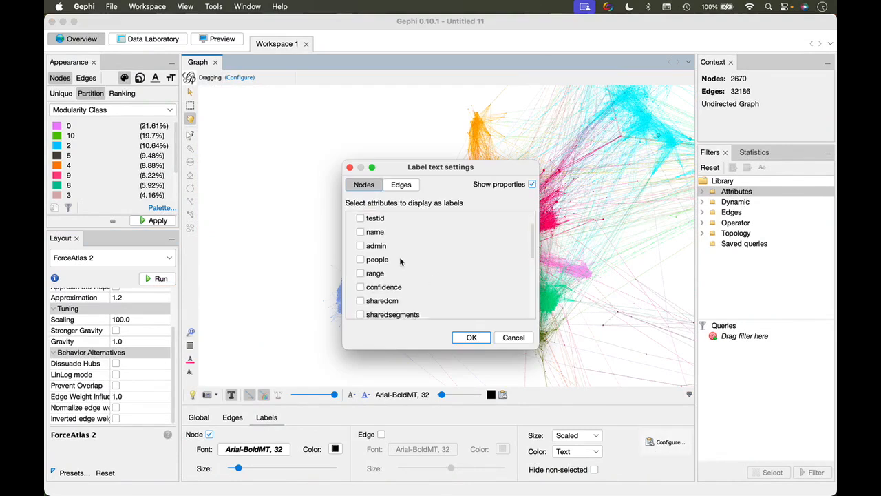
scroll(400, 261, "down", 5)
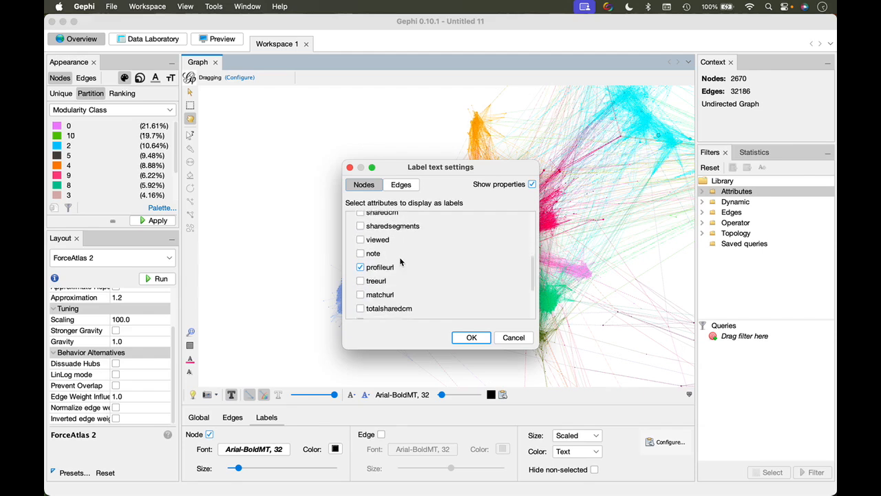
scroll(399, 257, "down", 1)
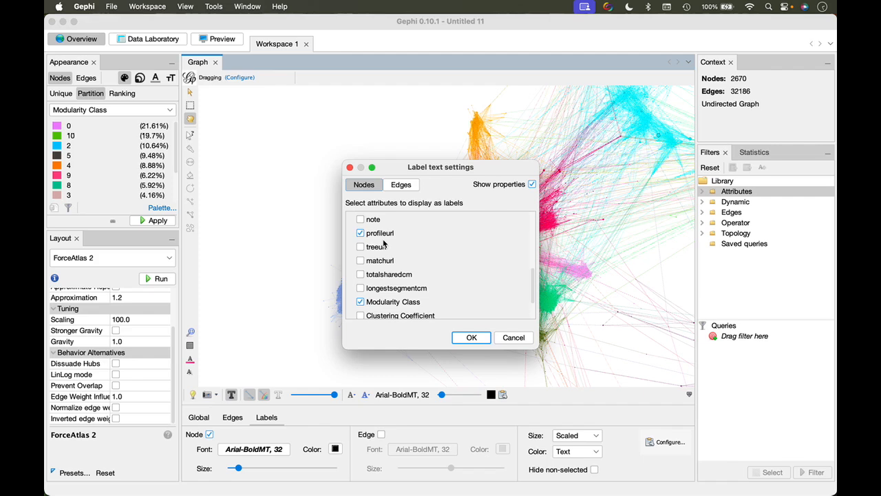
left_click(472, 337)
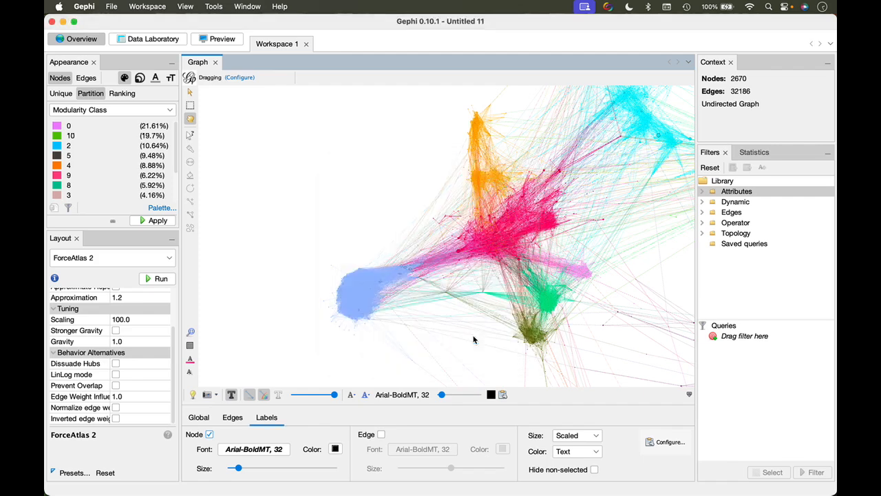
Review the node data table, including its note and profileurl columns, and return to the graph overview
left_click(145, 41)
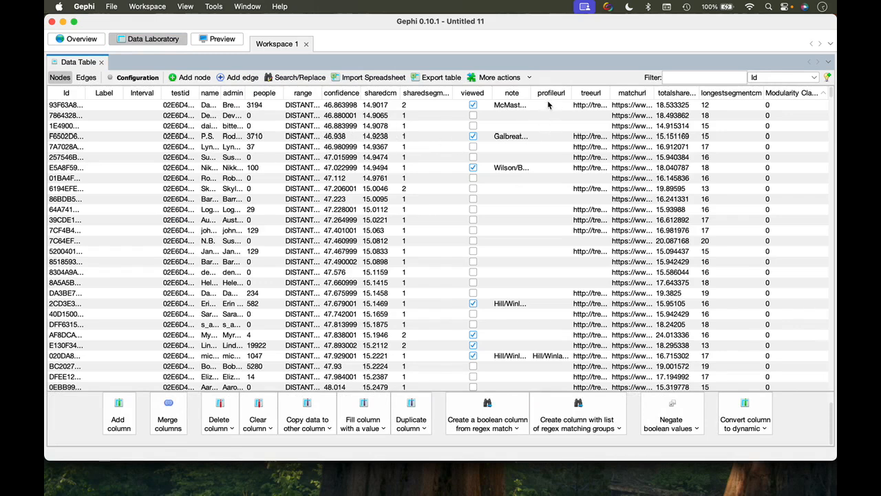
scroll(559, 205, "down", 5)
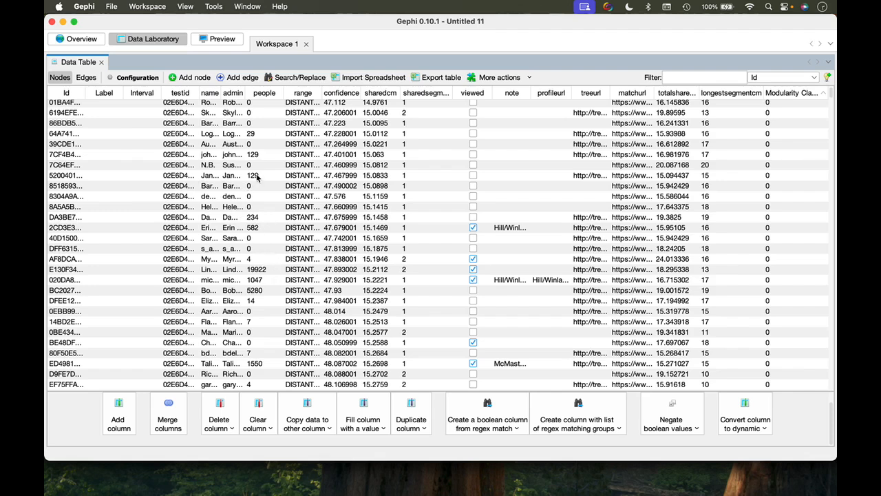
left_click(77, 39)
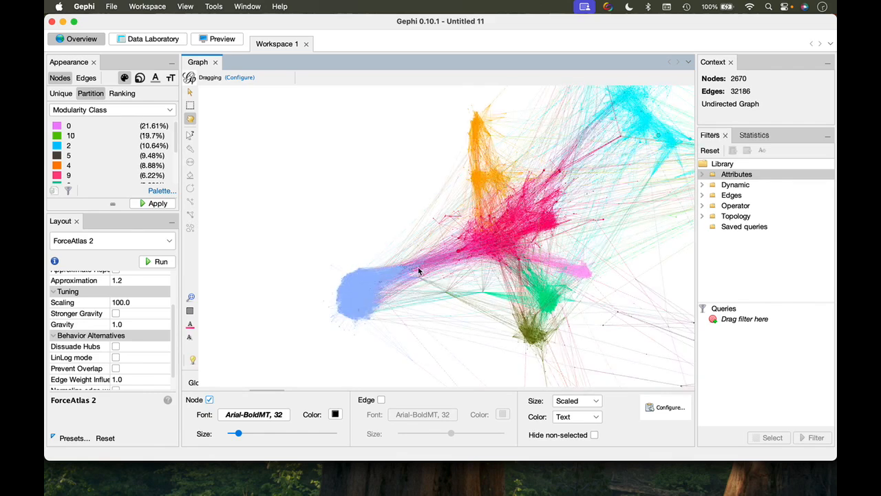
Examine the labels and connections of the large blue nodes, both bridging to the pink cluster and inside the blue cluster
scroll(419, 271, "up", 10)
scroll(407, 298, "down", 10)
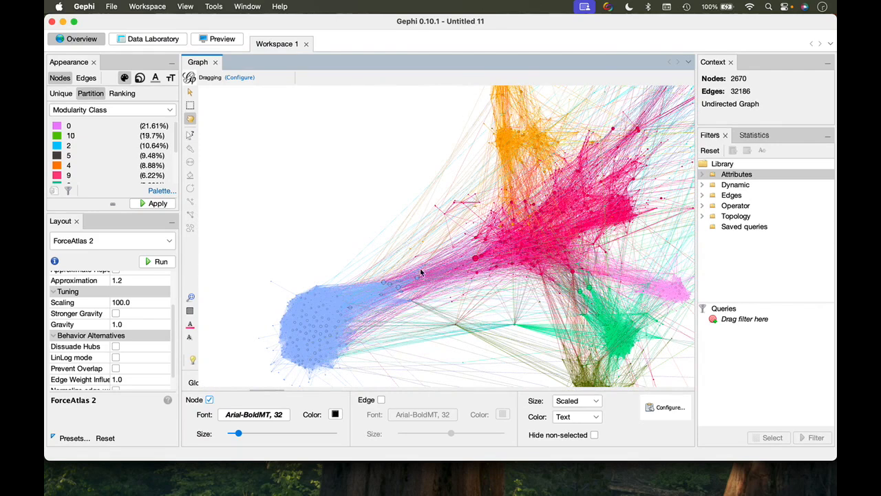
scroll(396, 287, "up", 10)
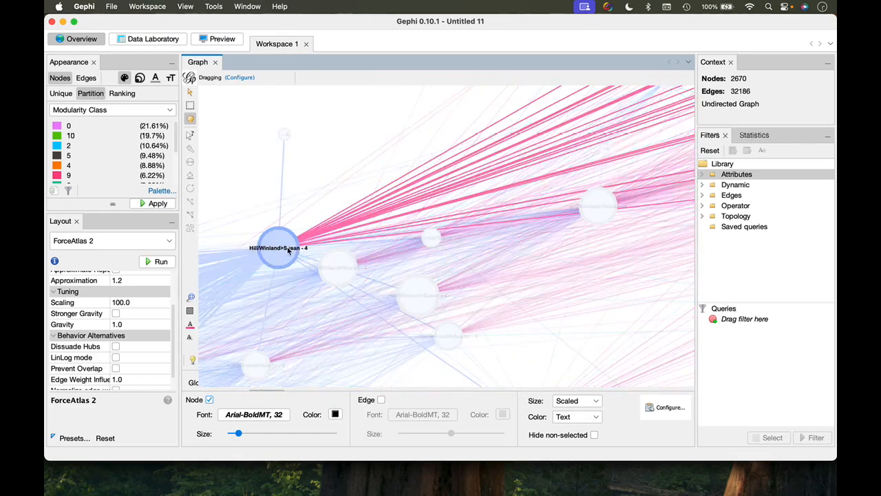
left_click_drag(411, 303, 449, 341)
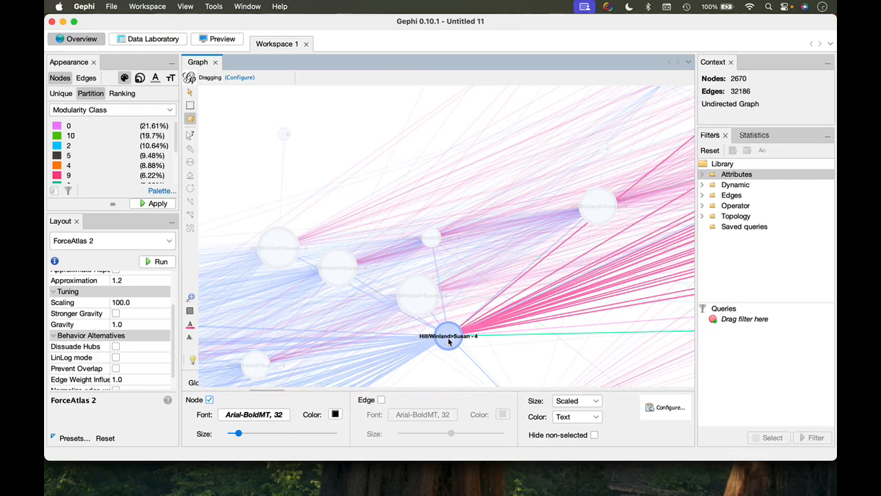
left_click_drag(449, 340, 294, 251)
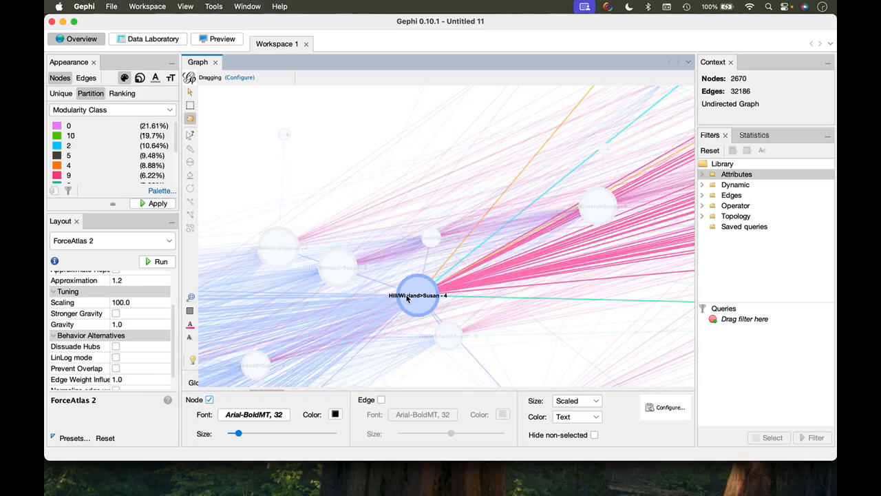
left_click_drag(407, 297, 429, 241)
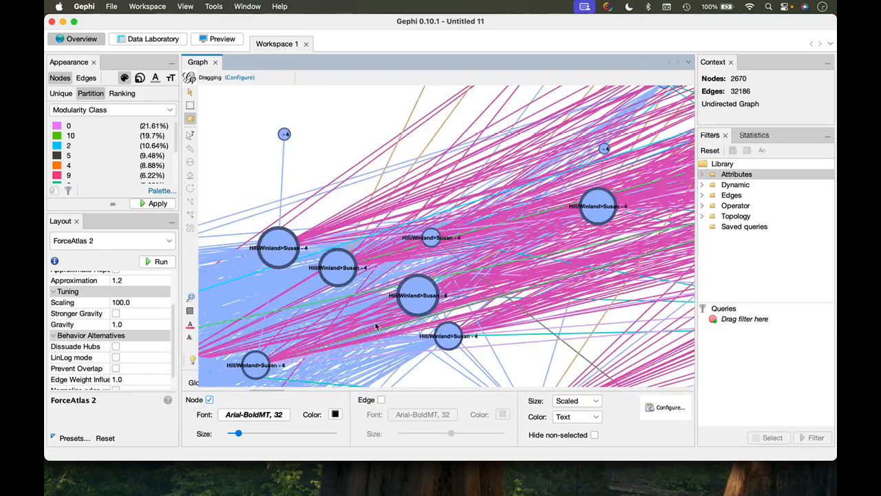
scroll(357, 334, "down", 5)
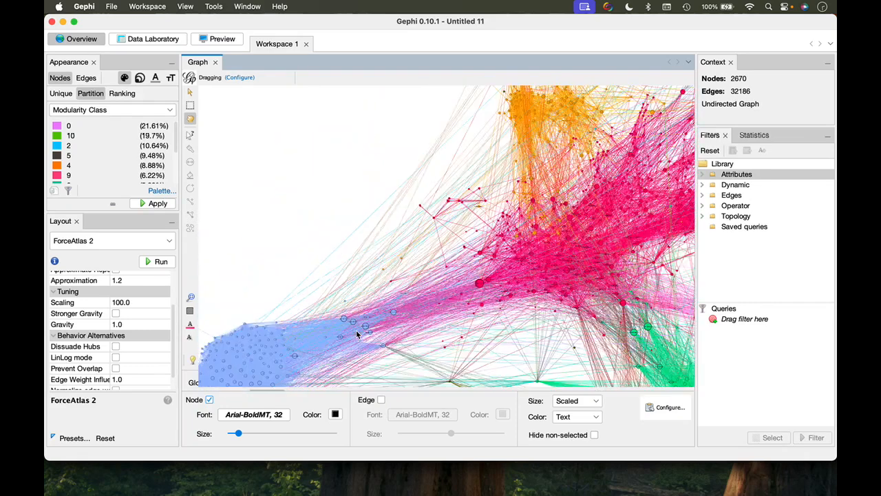
scroll(292, 376, "up", 10)
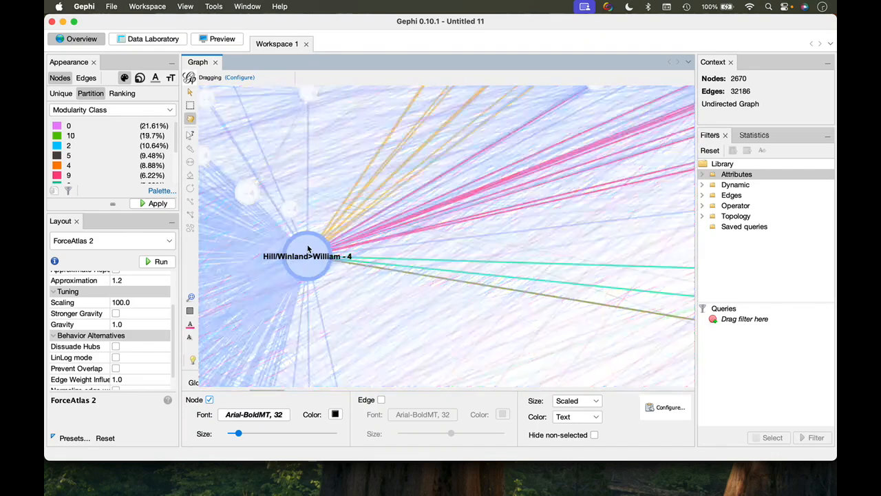
scroll(338, 258, "down", 10)
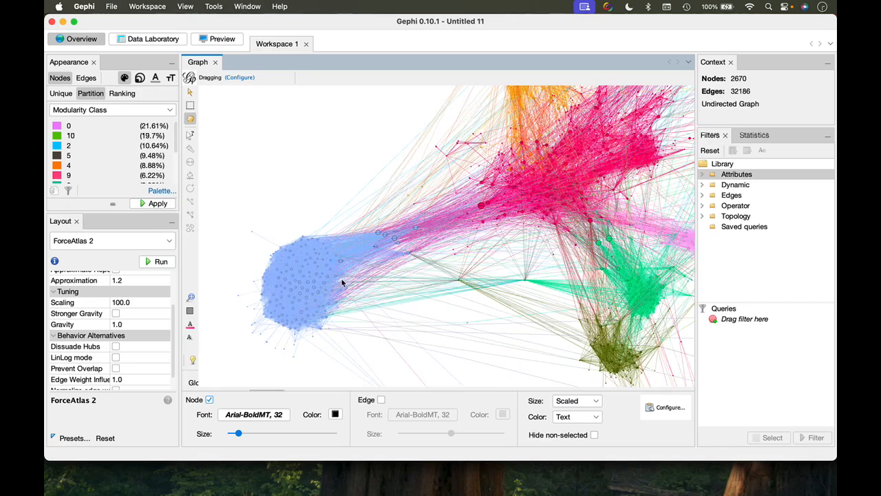
Inspect the small outlying nodes along the upper edge of the strand linking the blue and pink clusters, including their labels
scroll(383, 219, "up", 5)
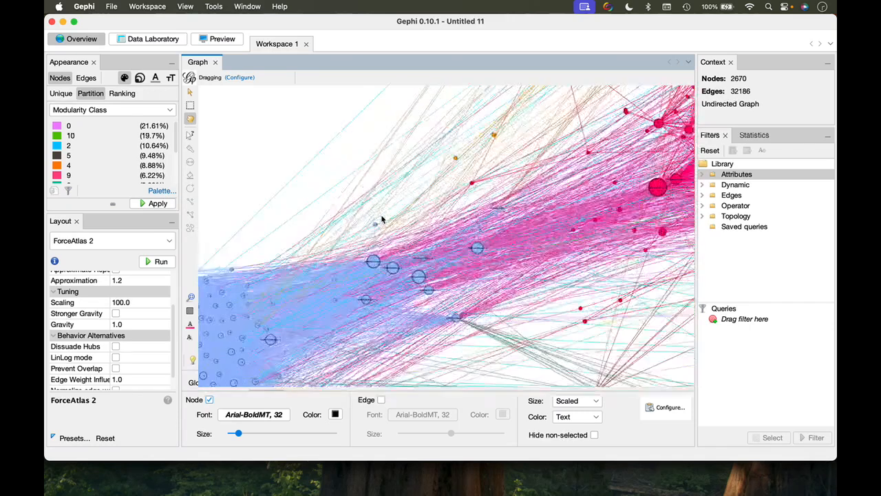
scroll(383, 219, "up", 1)
scroll(485, 170, "up", 3)
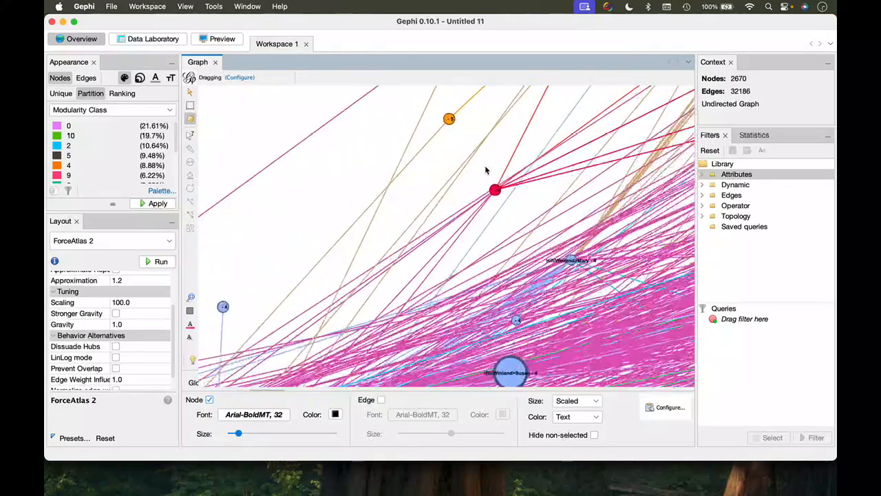
scroll(486, 170, "down", 4)
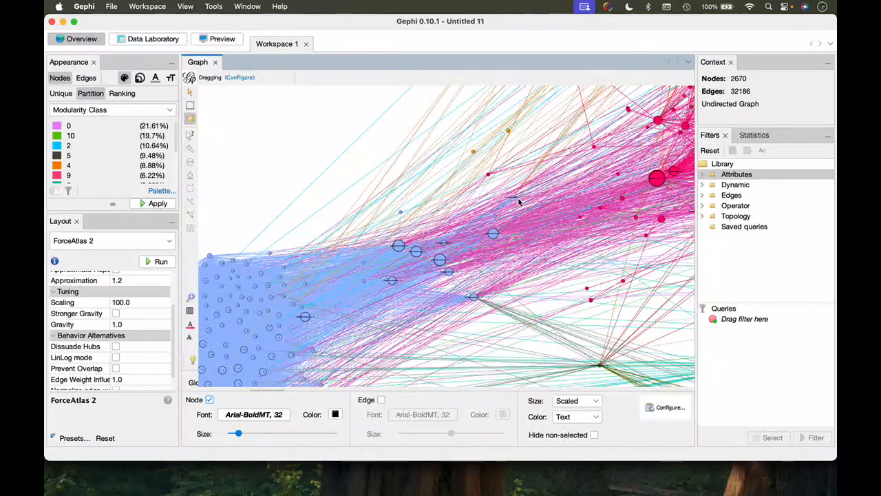
scroll(519, 201, "up", 5)
scroll(519, 201, "up", 1)
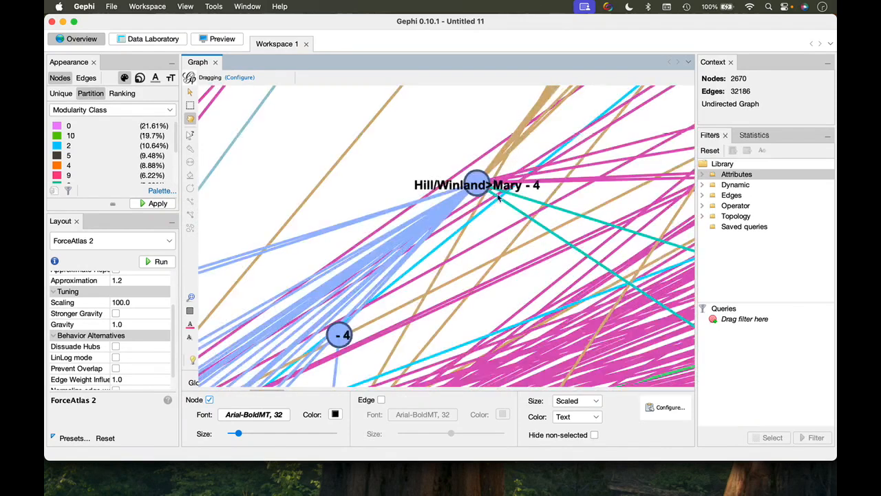
Examine the orange cluster and its links to the neighbouring pink cluster
scroll(499, 202, "down", 10)
scroll(498, 199, "down", 5)
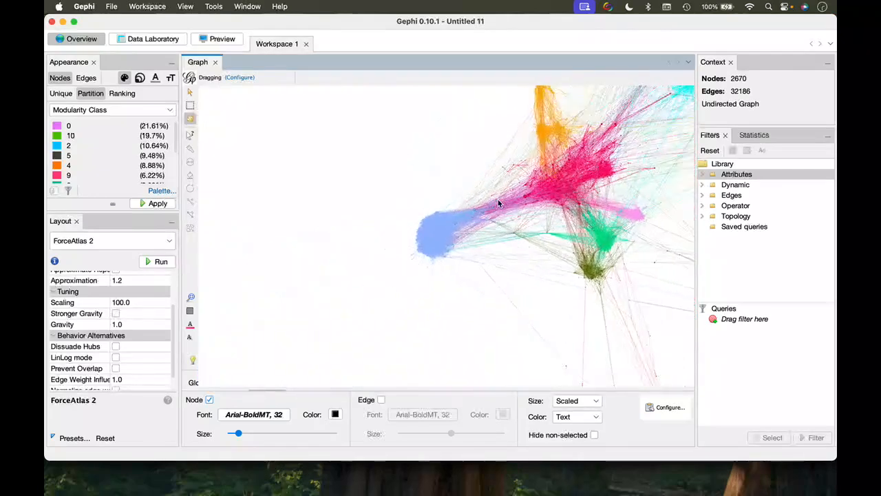
scroll(540, 129, "up", 10)
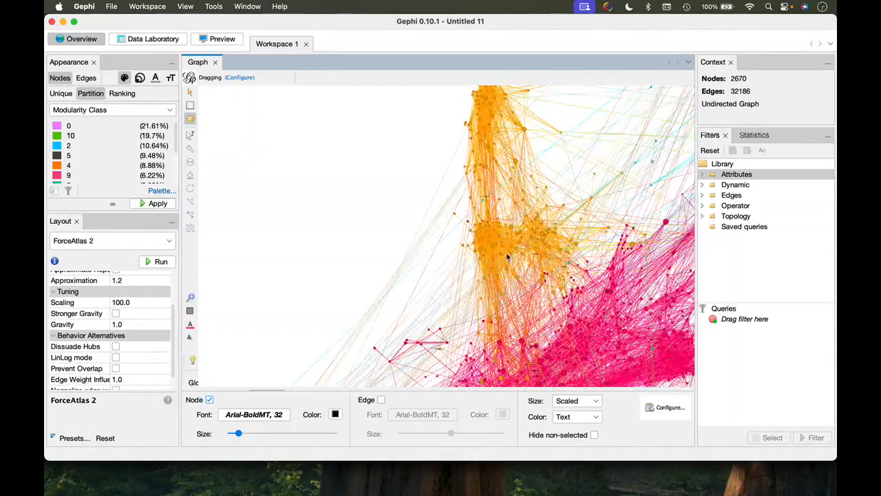
scroll(490, 275, "down", 10)
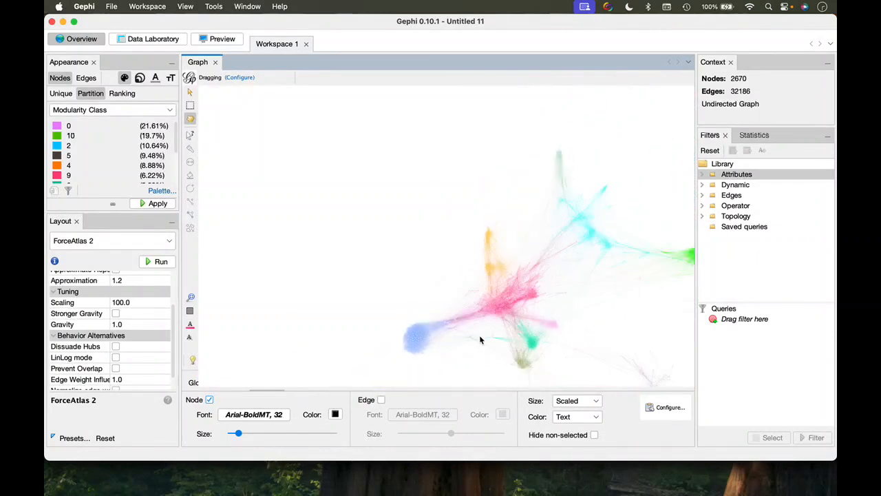
Examine the blue cluster and how it and the orange cluster connect into the pink cluster
scroll(474, 358, "up", 10)
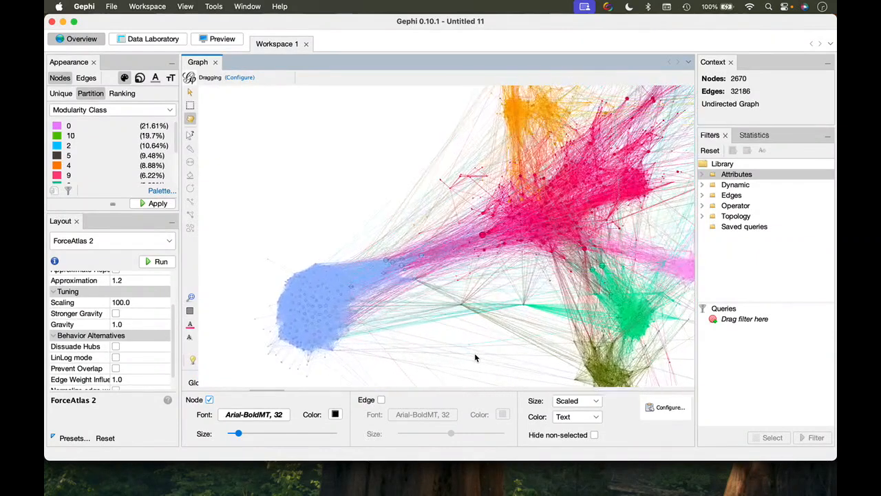
scroll(465, 309, "up", 2)
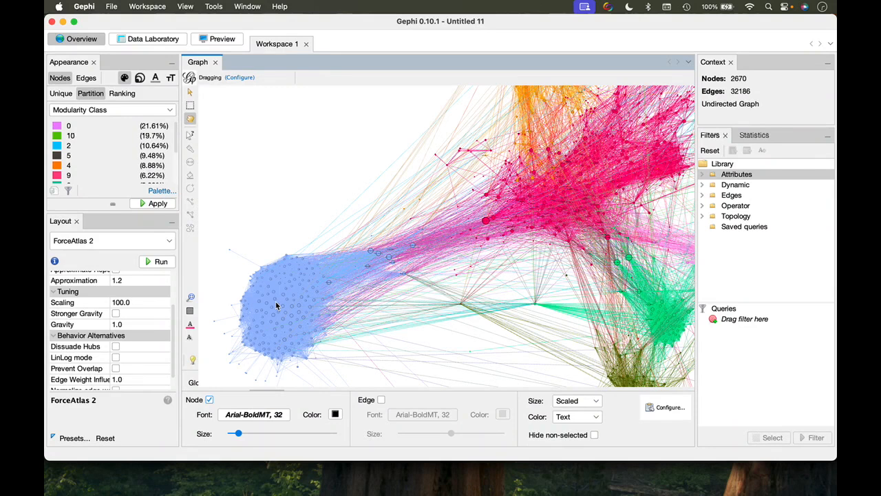
scroll(276, 305, "down", 5)
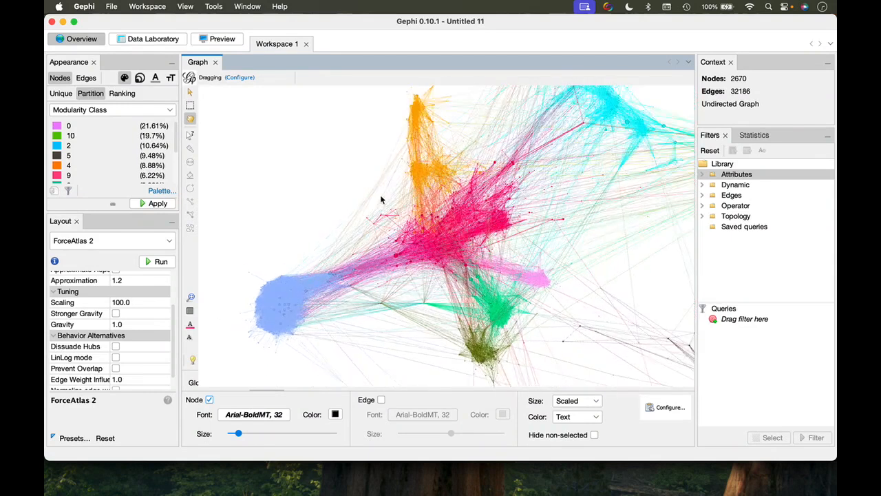
scroll(418, 165, "up", 5)
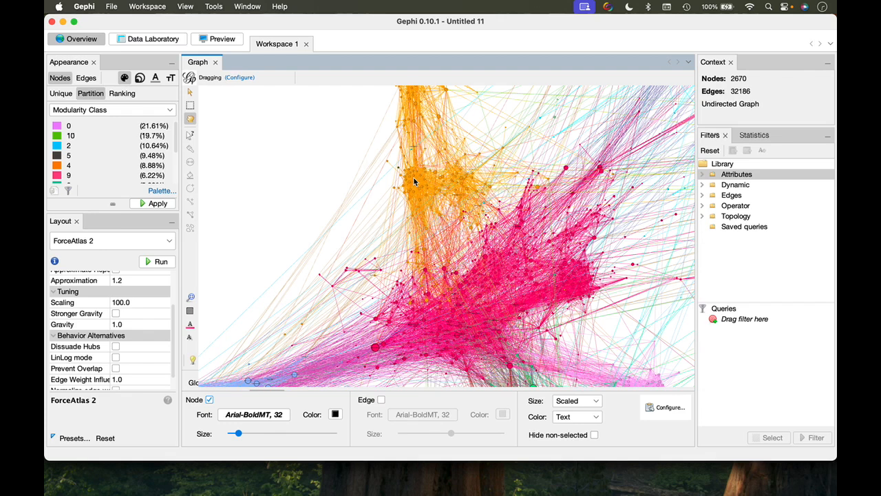
scroll(414, 177, "down", 5)
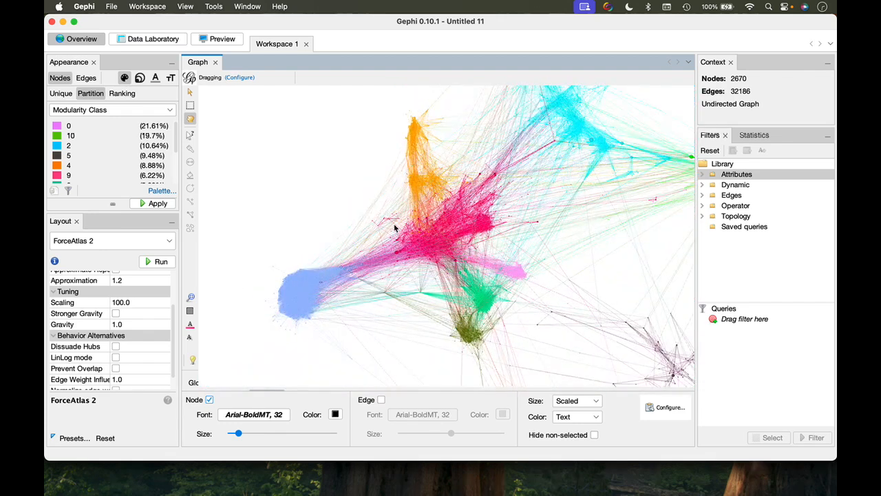
scroll(404, 203, "up", 5)
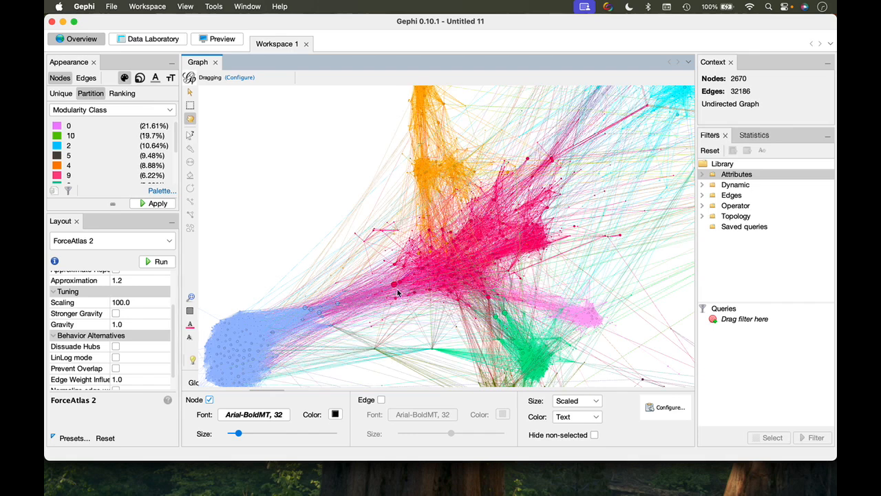
Re-centre the graph and inspect the labels of the two isolated nodes between the blue cluster and the green and olive clusters
left_click(190, 295)
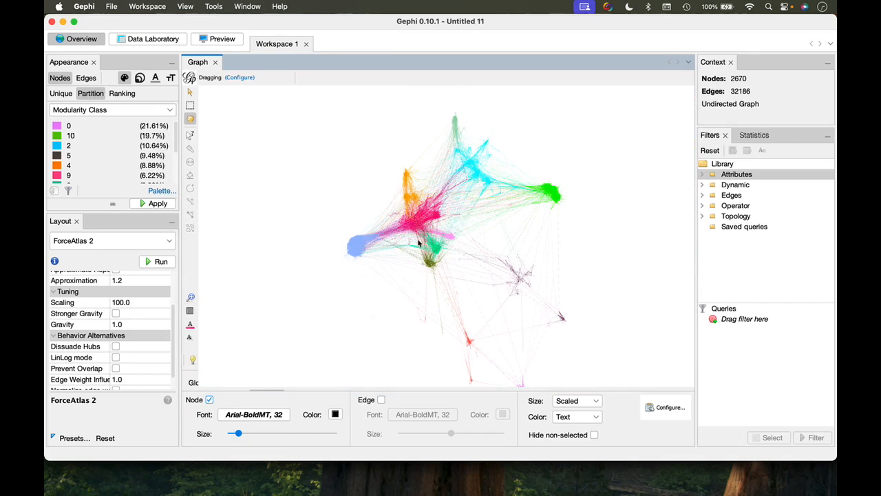
scroll(417, 239, "up", 5)
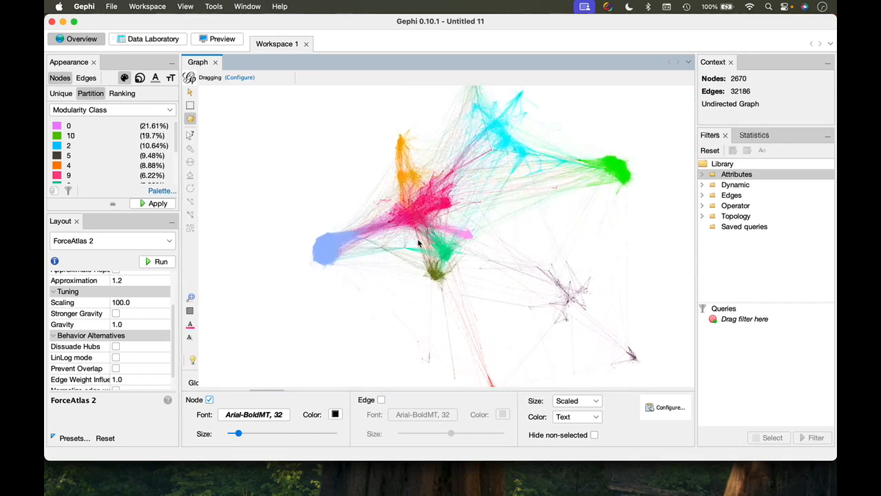
scroll(417, 238, "up", 4)
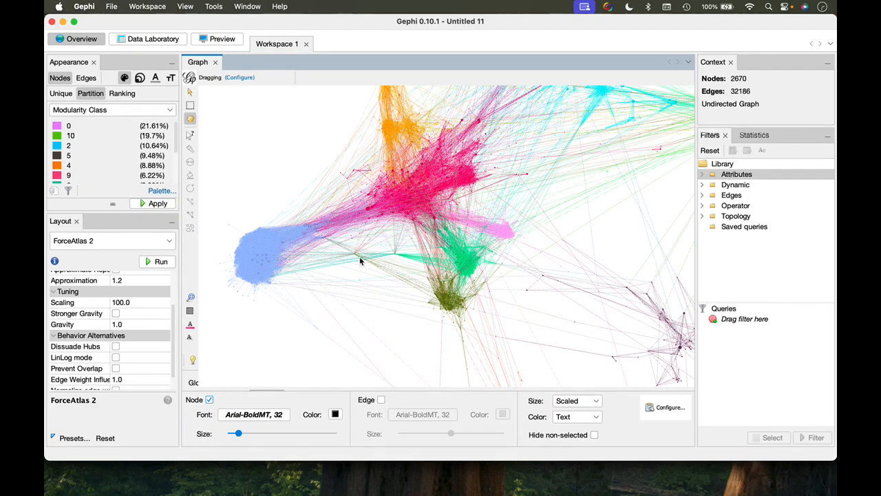
scroll(373, 255, "up", 2)
scroll(316, 252, "up", 10)
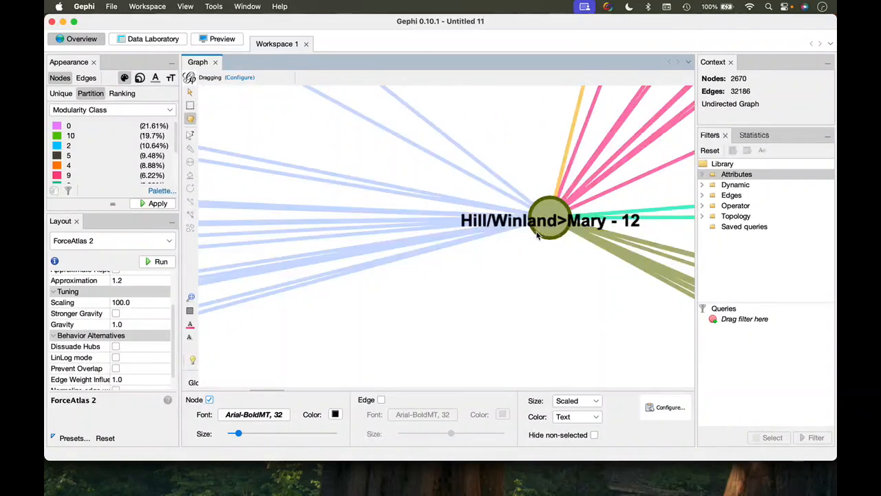
scroll(564, 254, "down", 10)
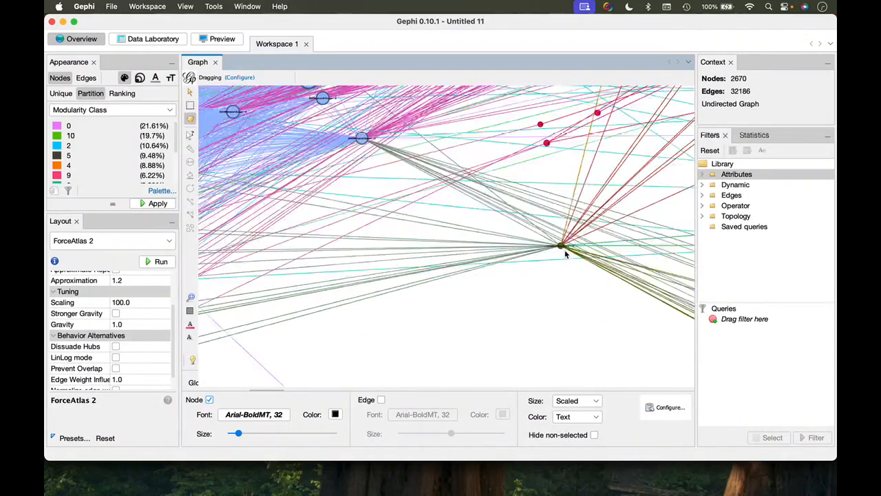
scroll(658, 252, "up", 10)
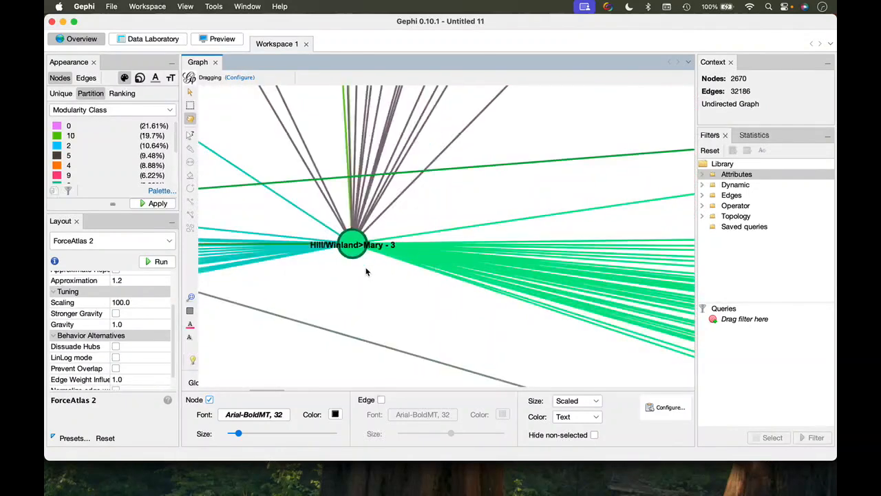
Compare the edges of the isolated olive and green nodes, including the olive node's label and its links to surrounding clusters
scroll(366, 271, "down", 10)
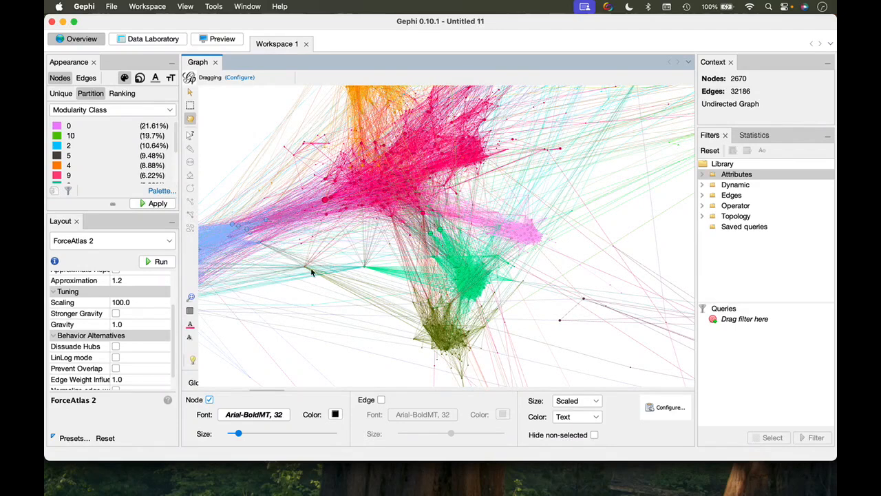
scroll(322, 264, "up", 6)
scroll(322, 263, "up", 2)
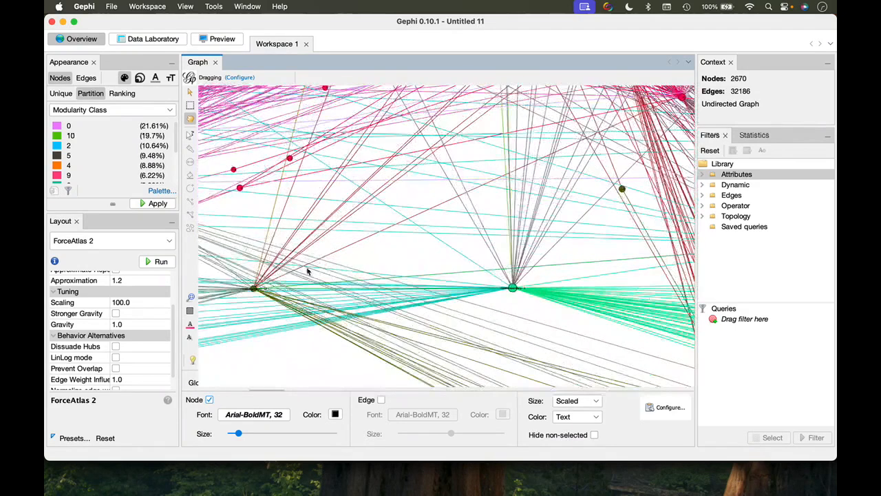
scroll(260, 291, "up", 2)
scroll(260, 290, "up", 3)
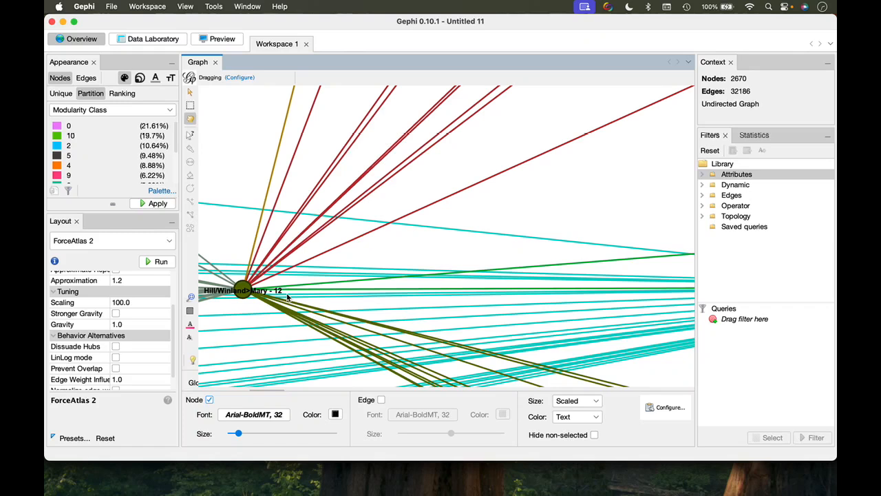
scroll(288, 298, "down", 10)
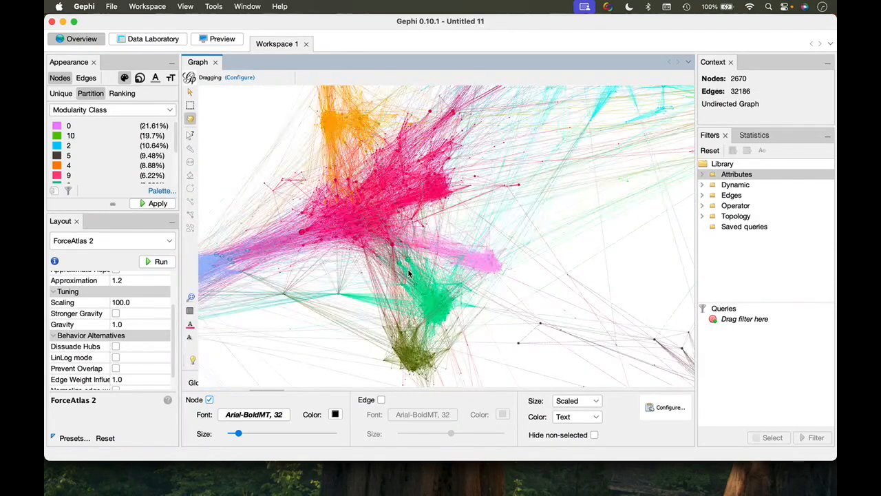
Inspect the two large green nodes between the pink and green clusters, highlighting one node's label and connections
scroll(408, 273, "up", 10)
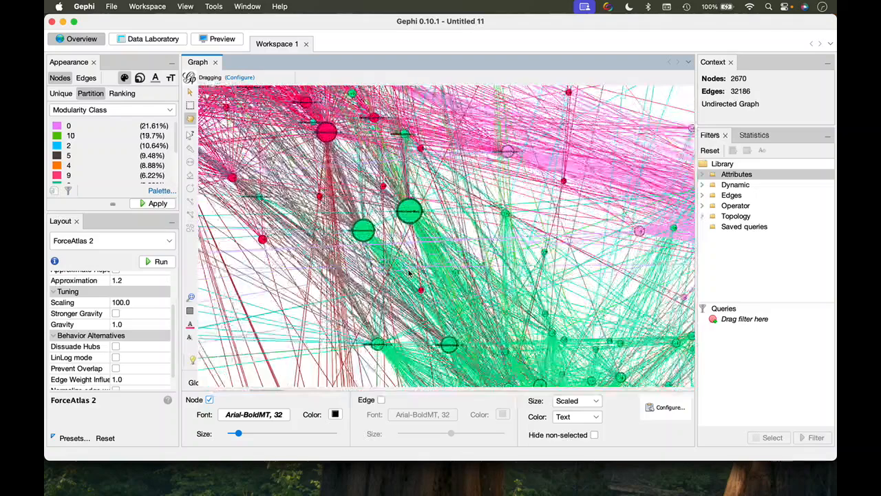
scroll(411, 258, "up", 10)
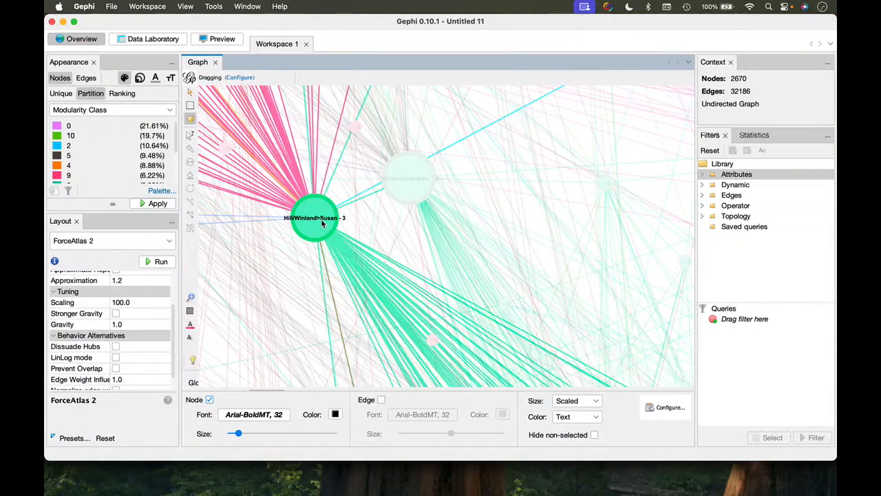
scroll(321, 223, "down", 10)
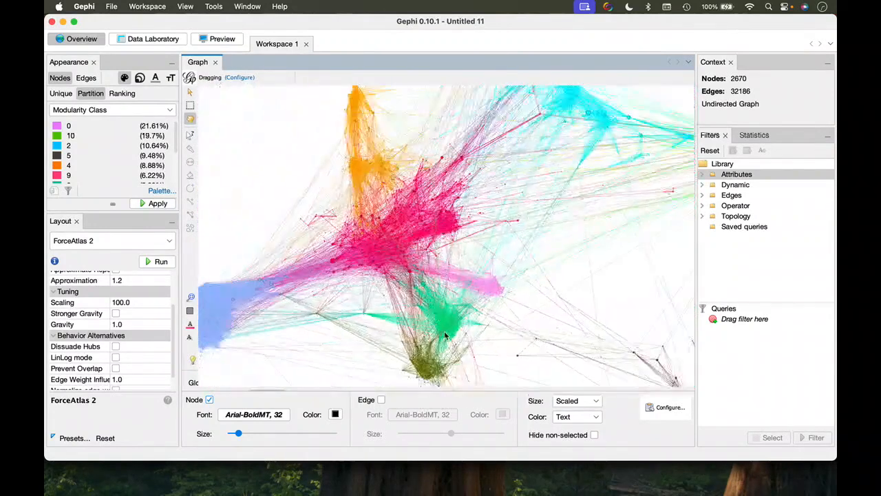
Examine the labelled nodes along the outer edge of the dense green cluster and the matches they connect to
scroll(445, 337, "up", 10)
scroll(445, 338, "up", 8)
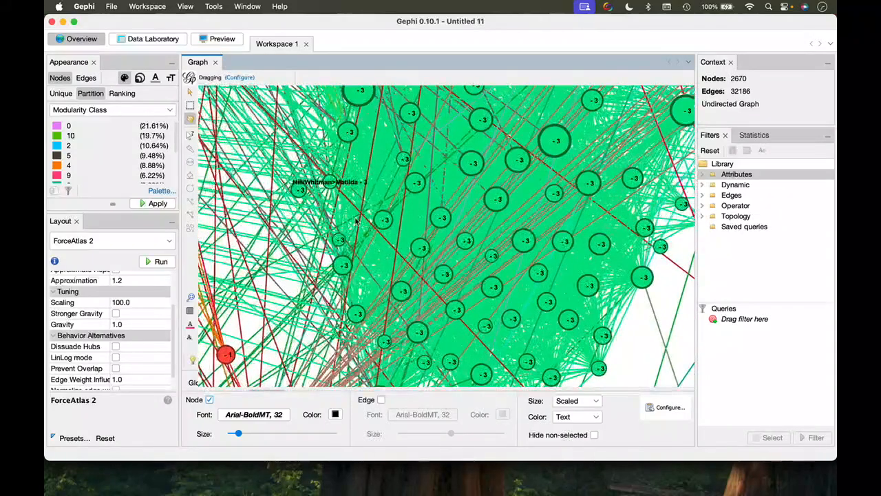
scroll(355, 206, "down", 5)
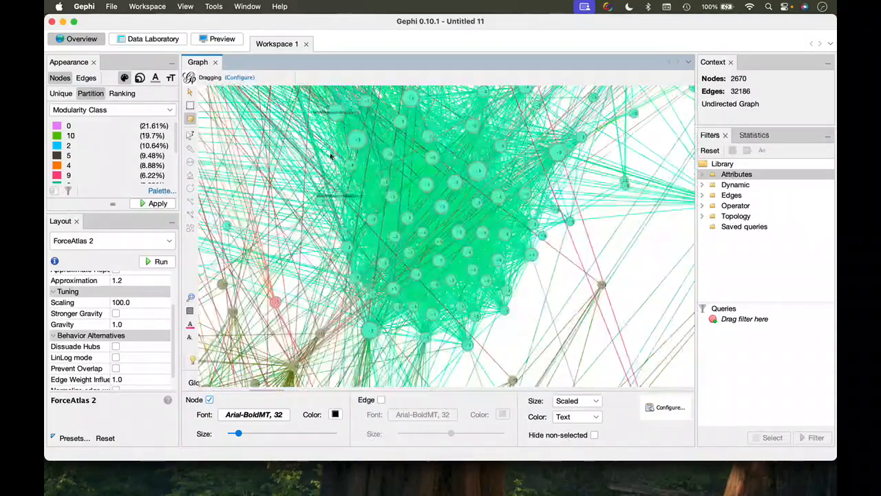
scroll(346, 167, "up", 8)
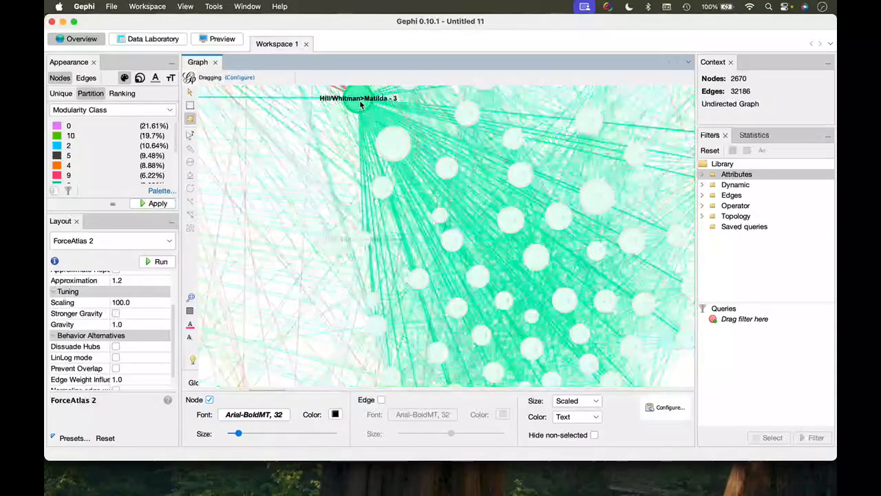
left_click_drag(361, 103, 363, 242)
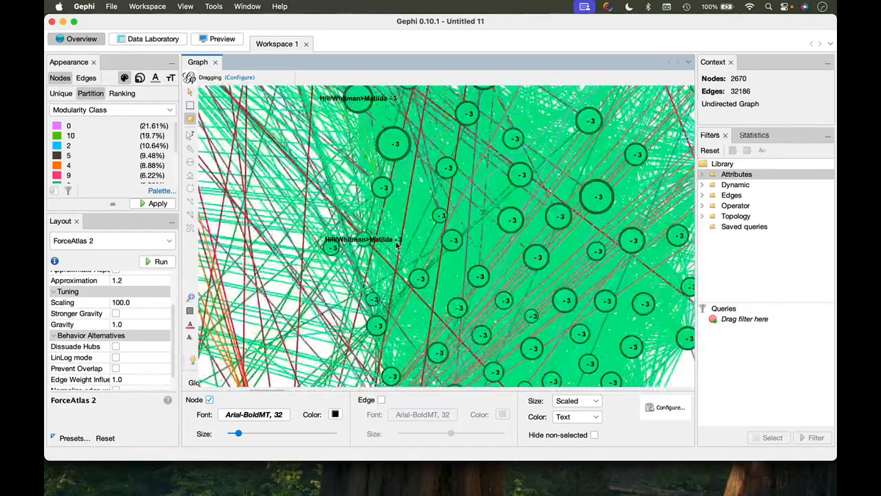
Check the label and connections of the largest green node bridging to the pink cluster
scroll(396, 245, "down", 5)
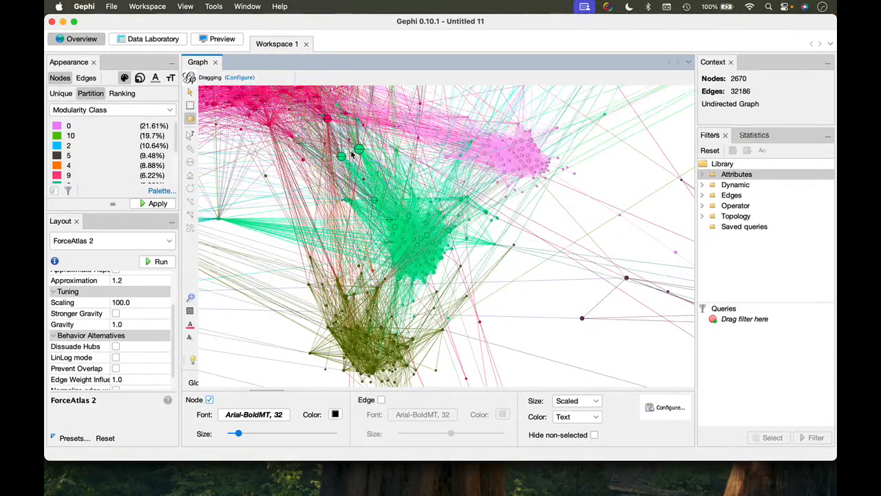
scroll(352, 157, "up", 5)
scroll(352, 155, "up", 2)
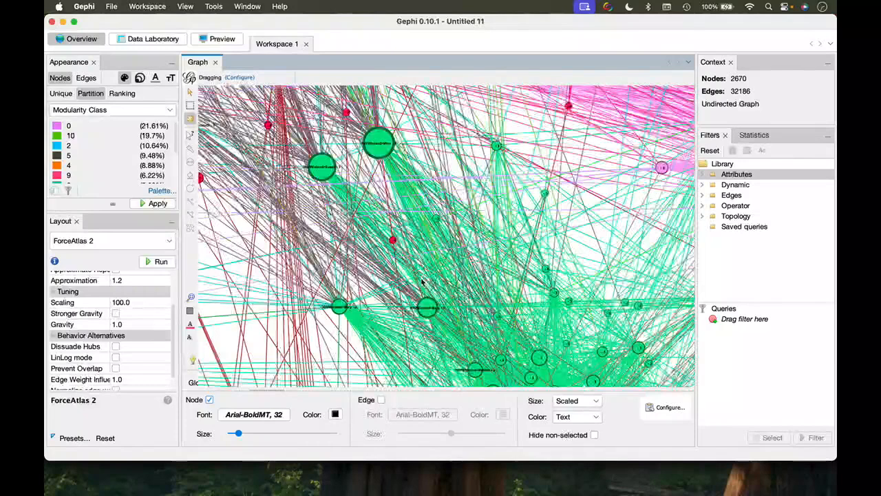
scroll(316, 165, "up", 3)
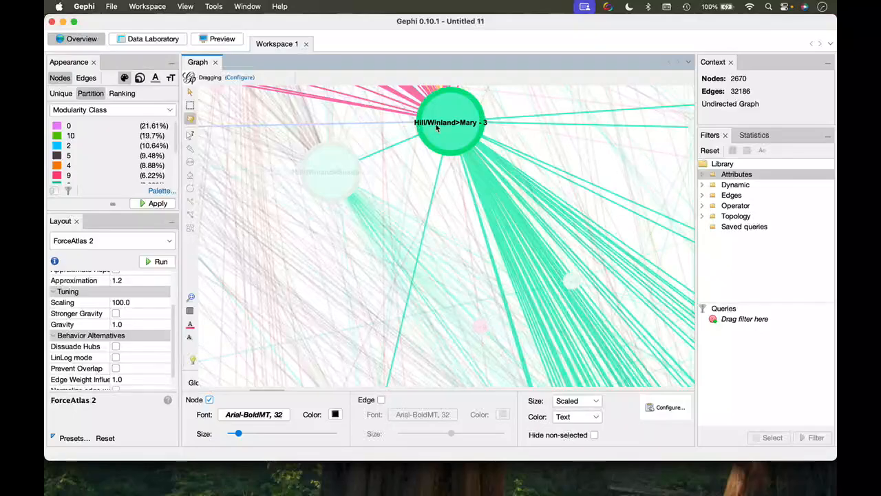
scroll(444, 264, "down", 10)
Compare the labels of the medium-sized green nodes leading into the green cluster with those at its edge
scroll(439, 294, "up", 10)
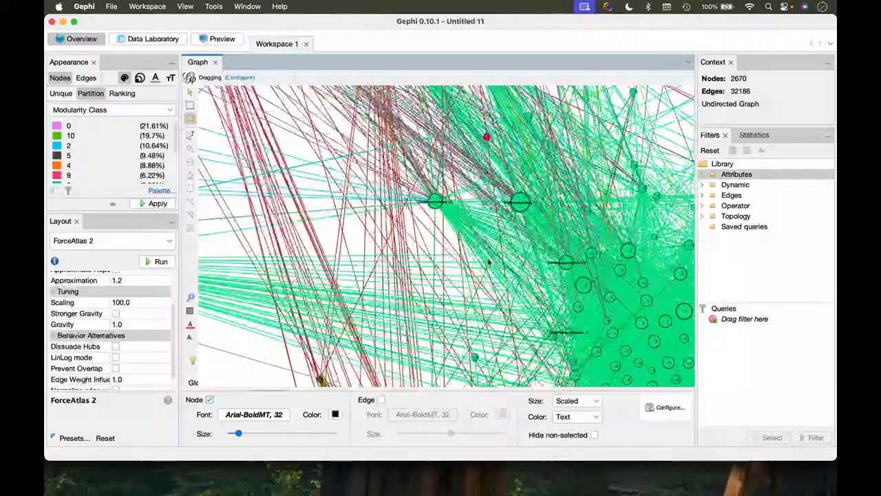
scroll(468, 255, "up", 3)
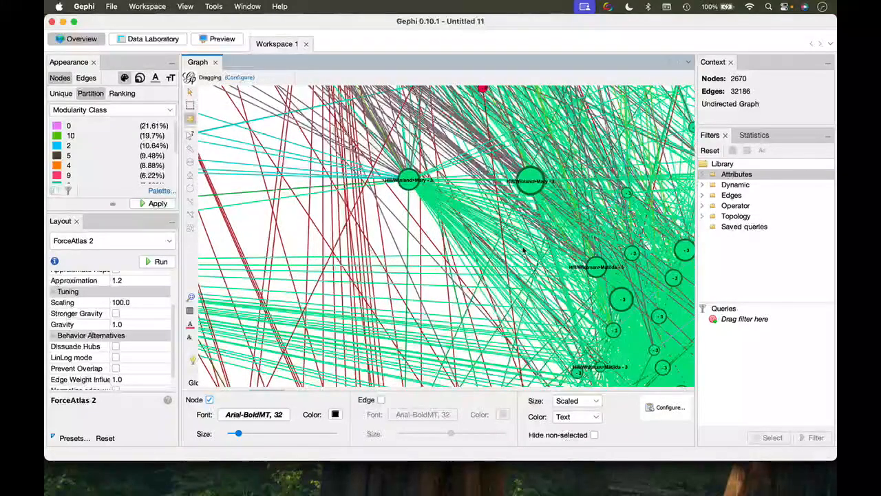
scroll(616, 353, "up", 2)
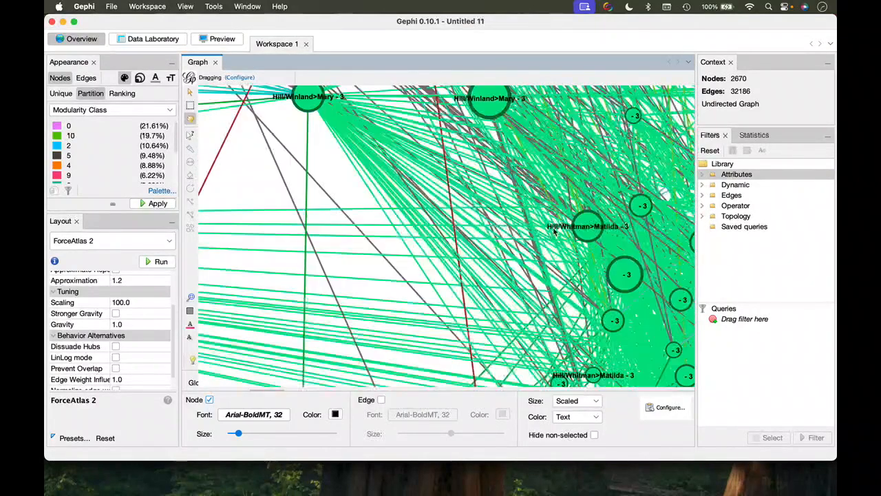
scroll(592, 255, "down", 5)
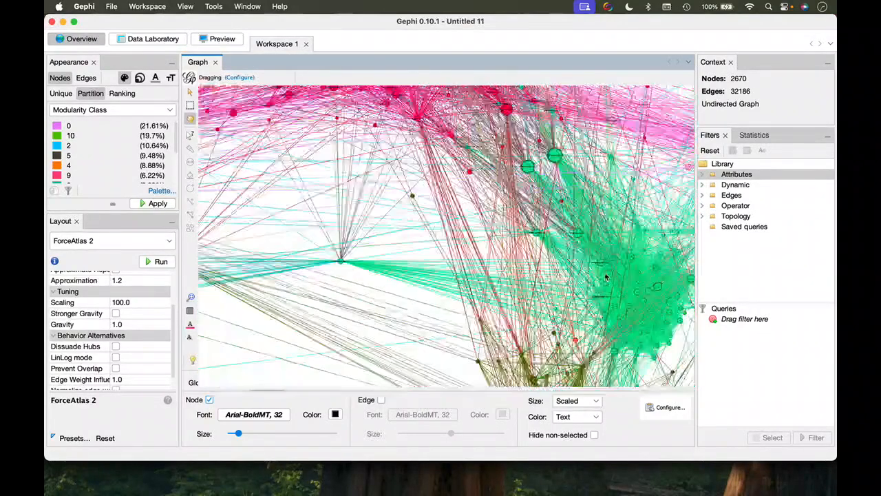
scroll(606, 277, "down", 4)
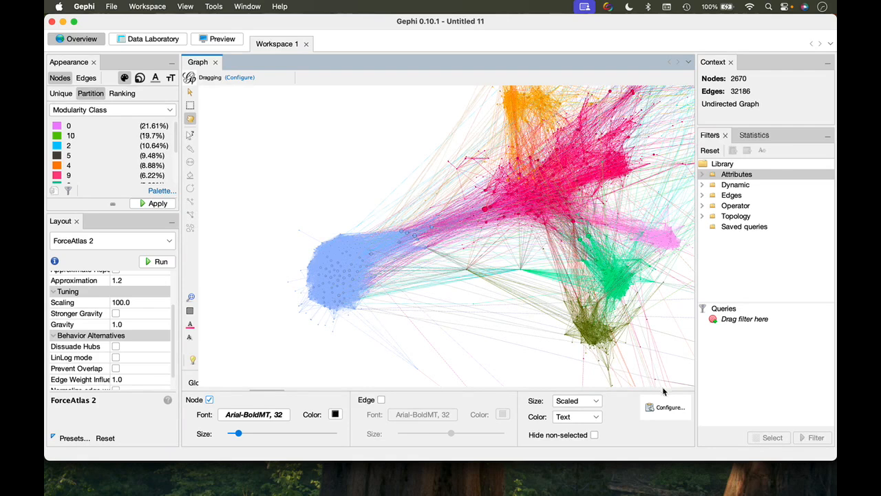
Set the node label text to show the note attribute instead of profileurl
left_click(668, 409)
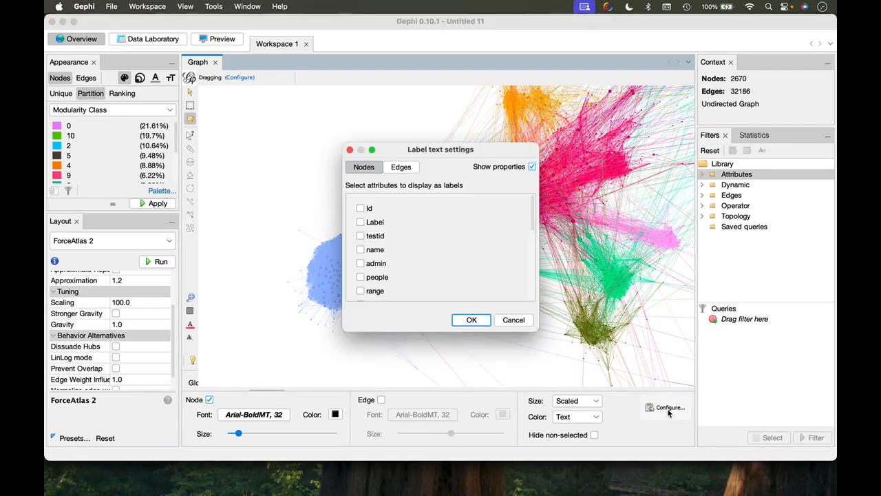
scroll(391, 272, "down", 5)
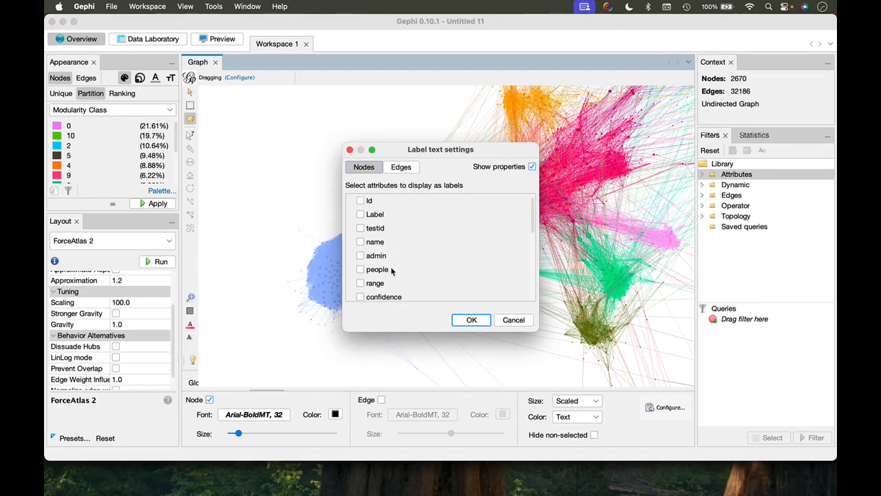
scroll(391, 271, "down", 3)
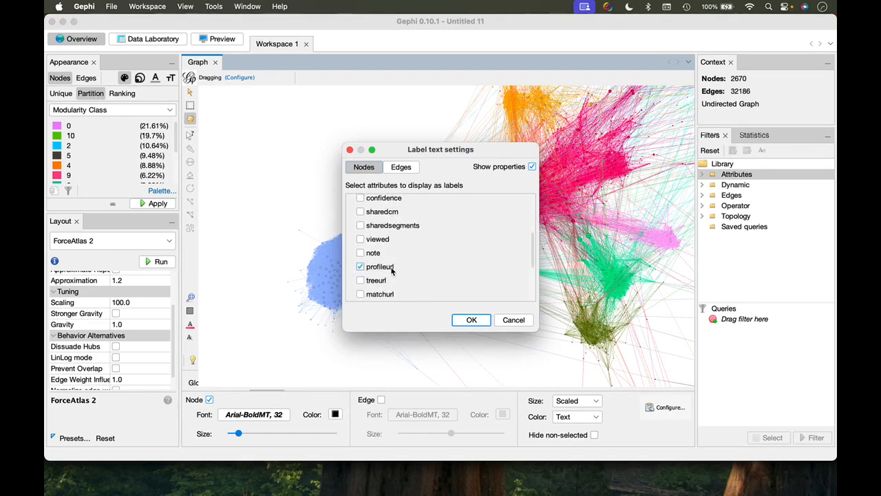
left_click(360, 256)
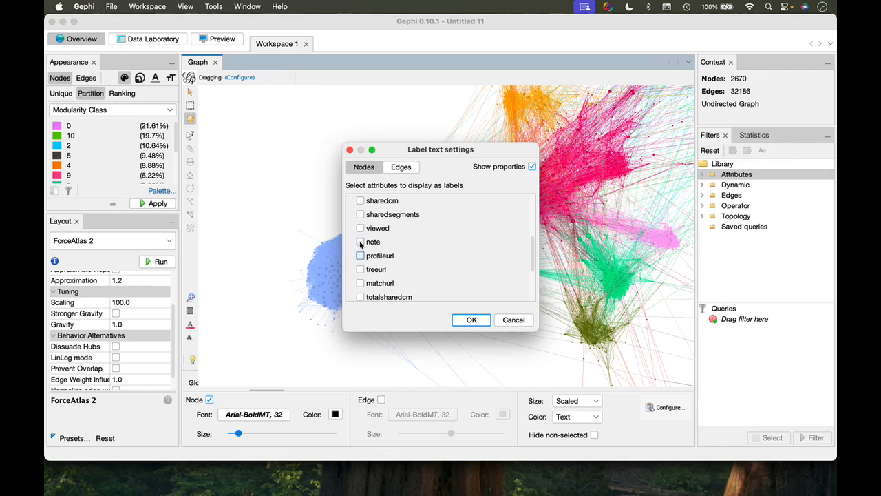
left_click(360, 242)
left_click(471, 321)
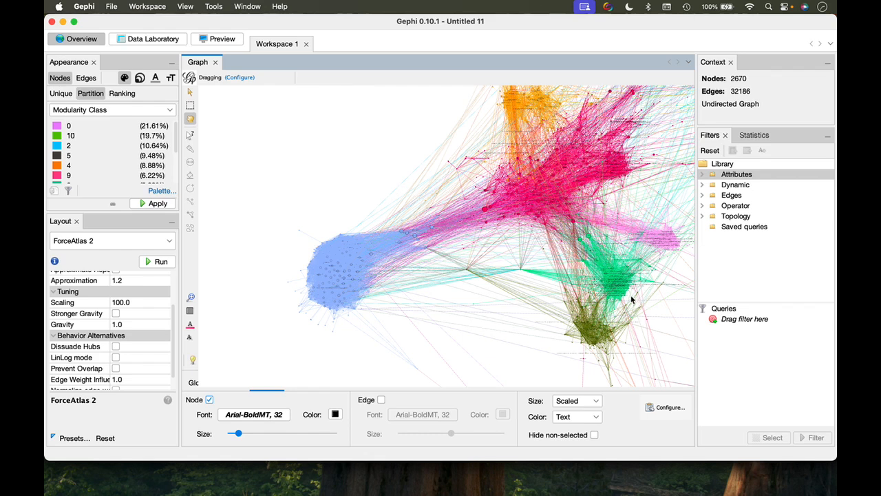
Read the notes on nodes in the dense green cluster and check which matches they connect to
scroll(621, 305, "up", 1)
scroll(621, 305, "up", 3)
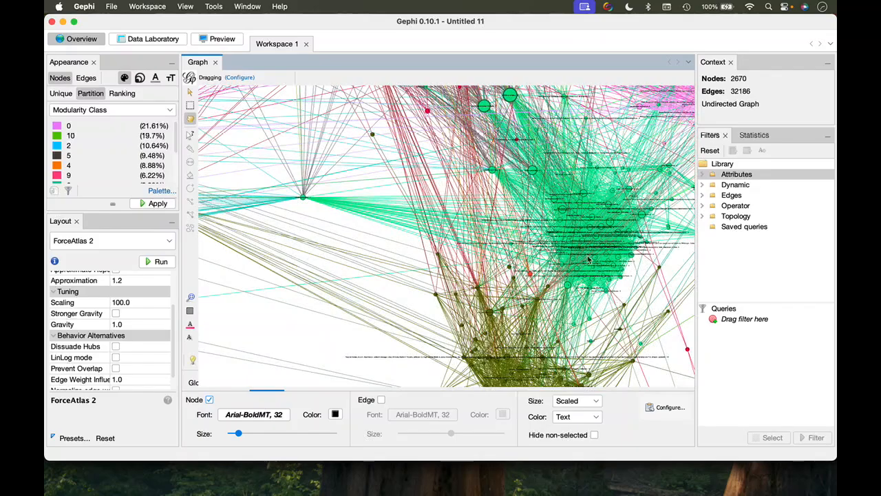
scroll(600, 241, "up", 2)
scroll(600, 241, "up", 4)
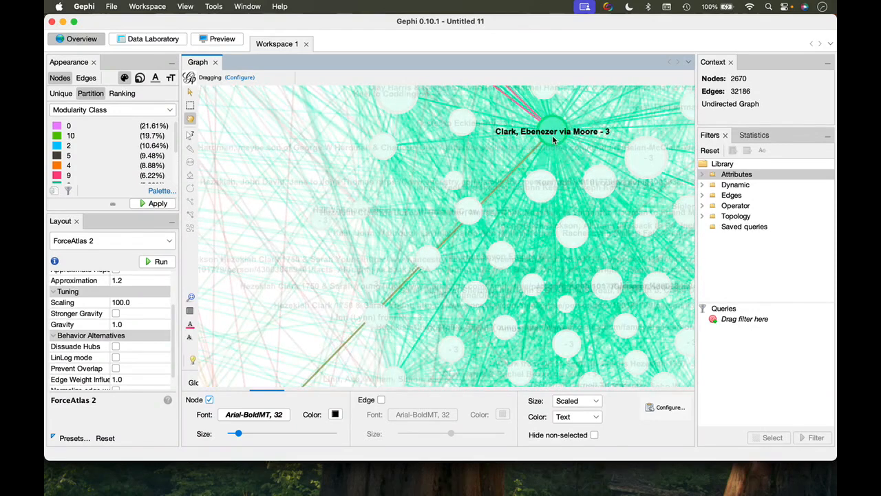
left_click_drag(553, 140, 642, 181)
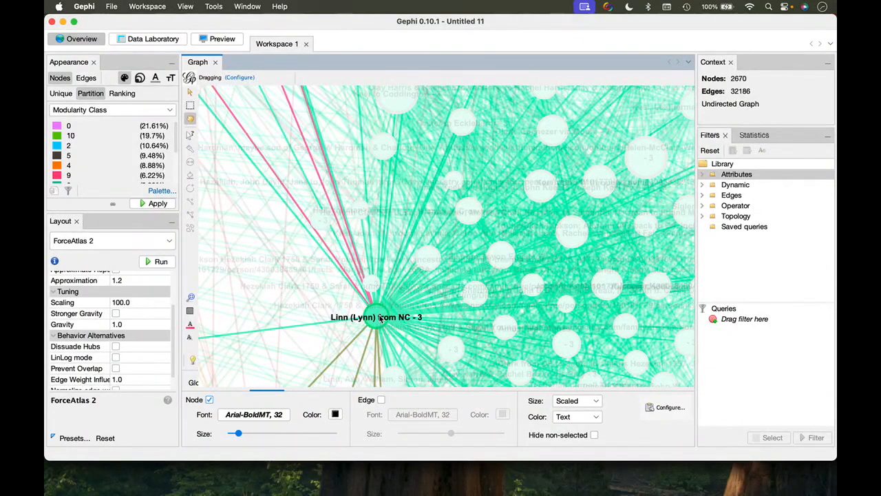
scroll(381, 318, "down", 10)
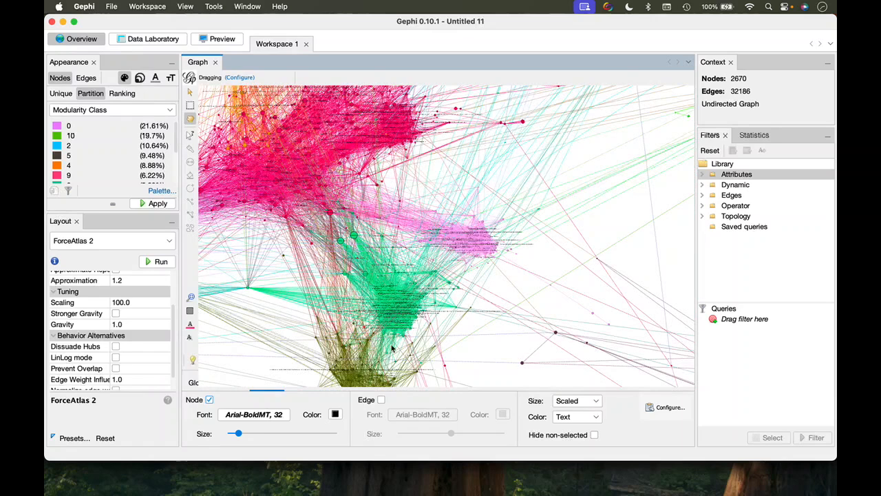
Examine the notes and connections of nodes in the olive cluster, finishing with the whole graph centred
scroll(420, 278, "down", 5)
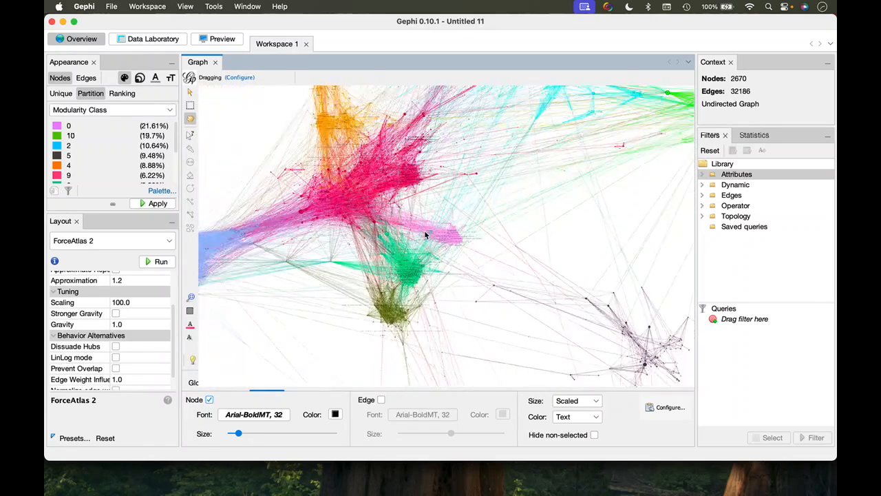
scroll(391, 303, "up", 10)
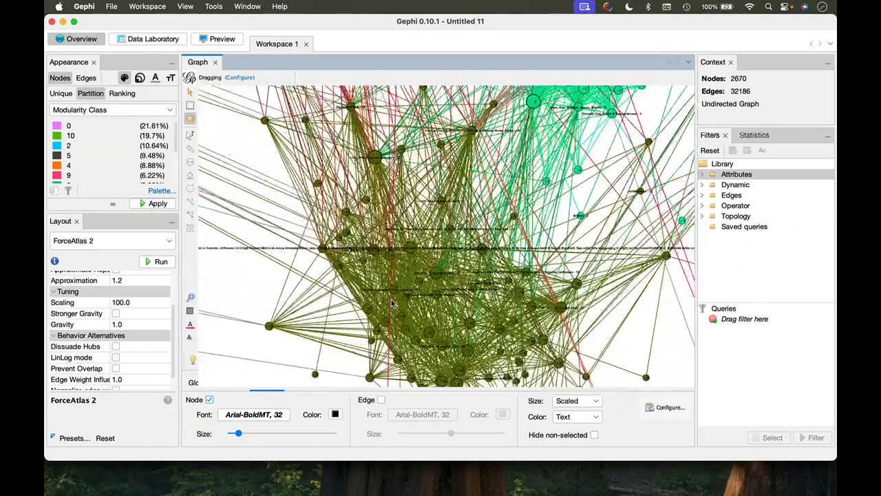
scroll(391, 303, "up", 3)
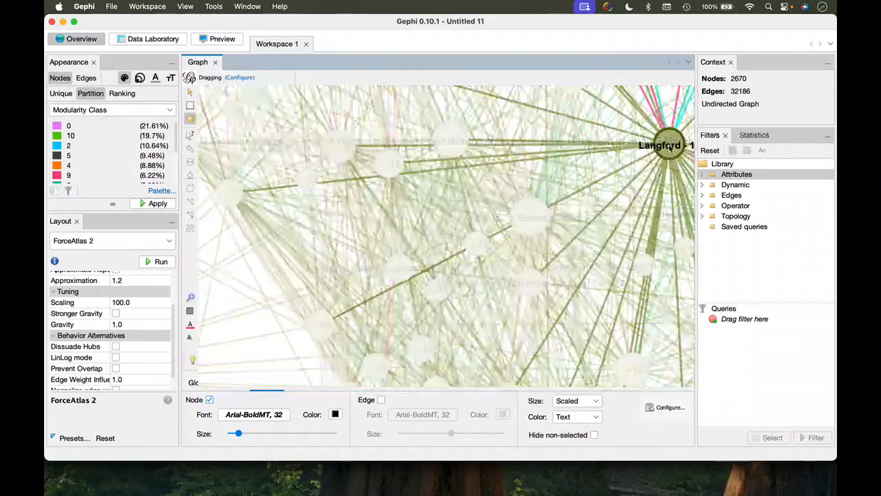
scroll(264, 182, "down", 10)
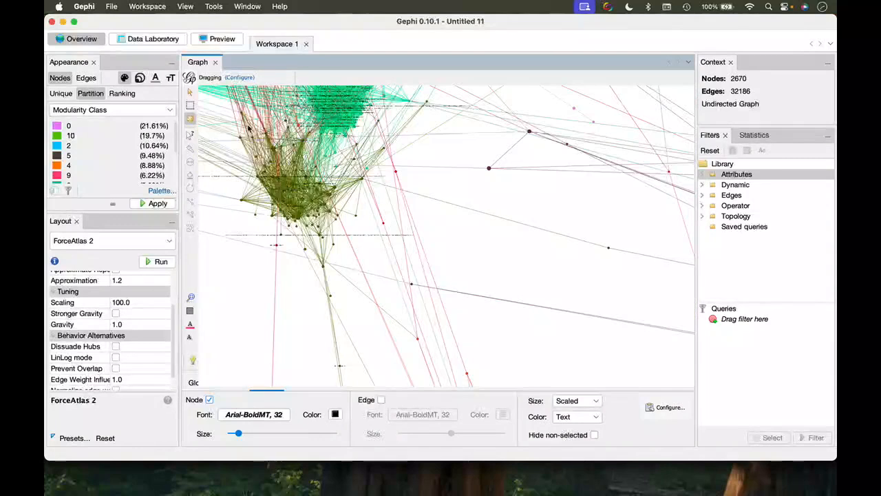
left_click(191, 296)
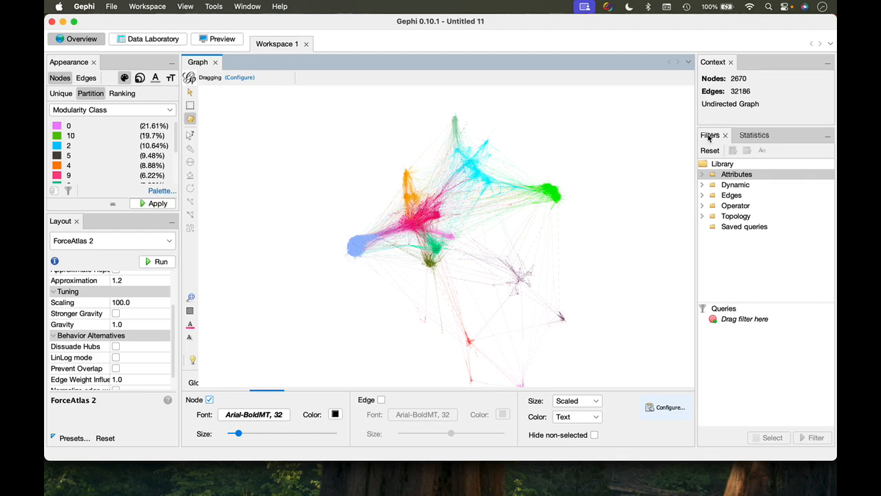
Add a Partition filter on the Modularity Class node attribute to the queries
left_click(702, 176)
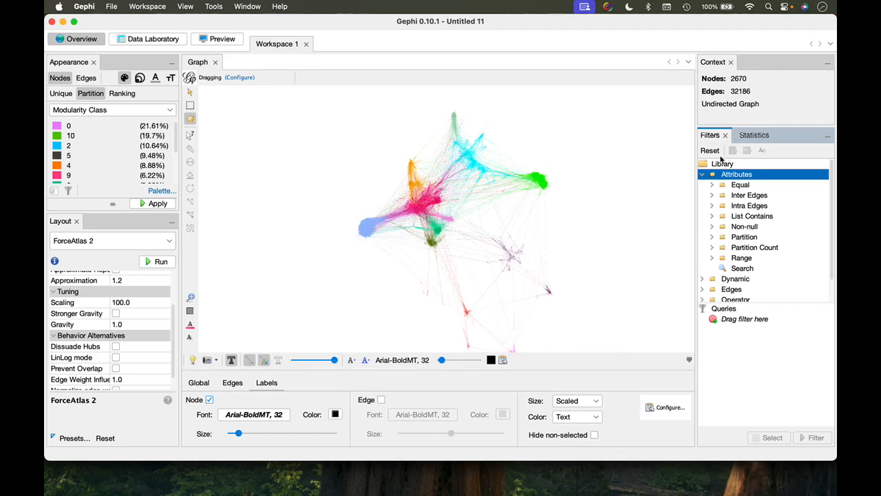
left_click(744, 239)
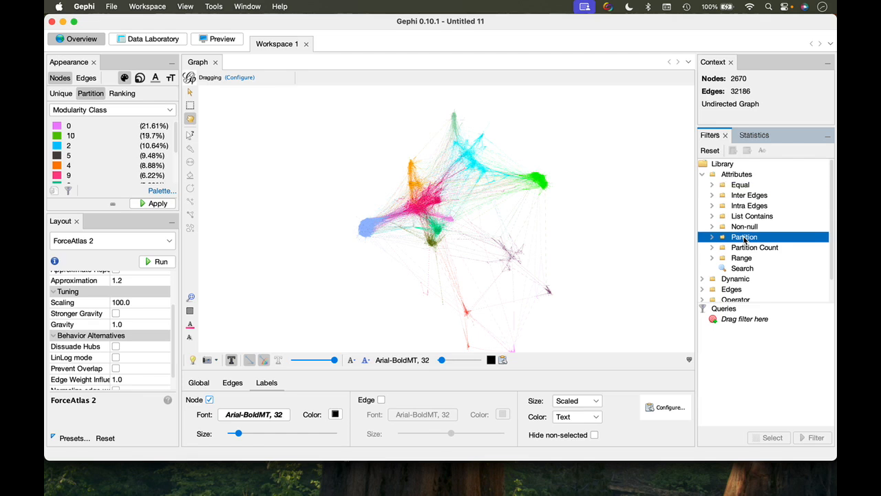
left_click(713, 237)
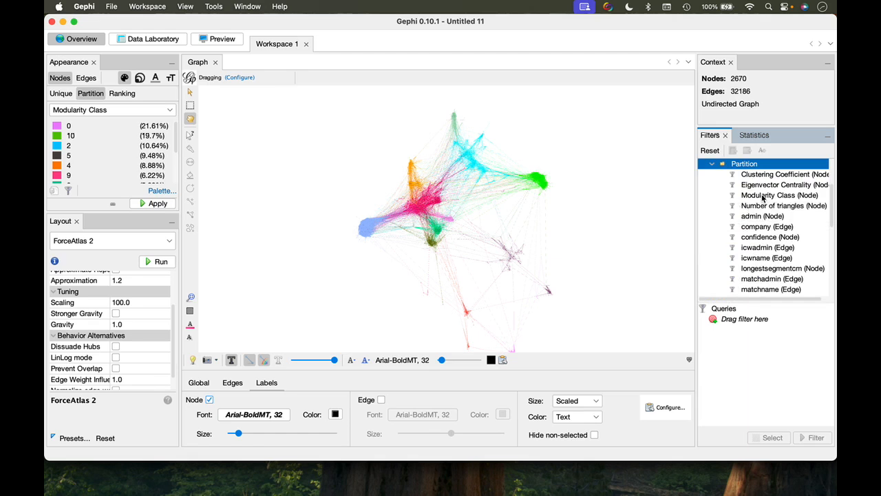
double_click(763, 197)
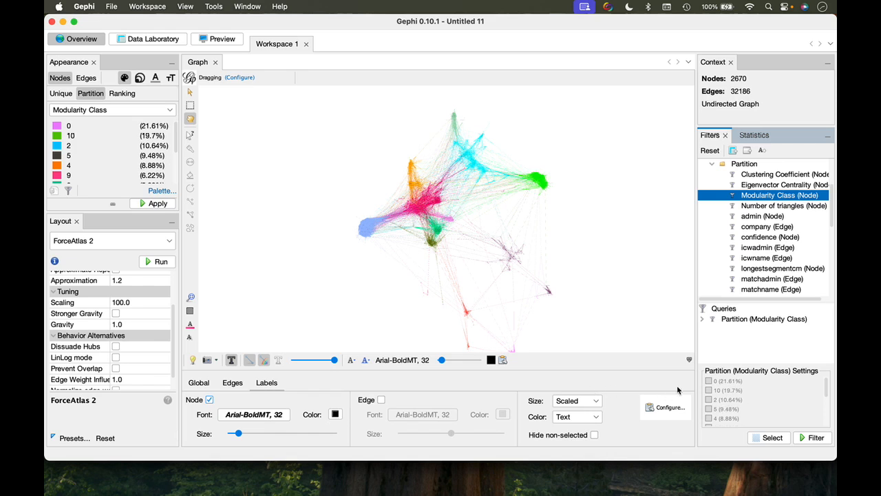
Choose modularity classes 0, 5 and 4 in the partition filter and run it
left_click(709, 381)
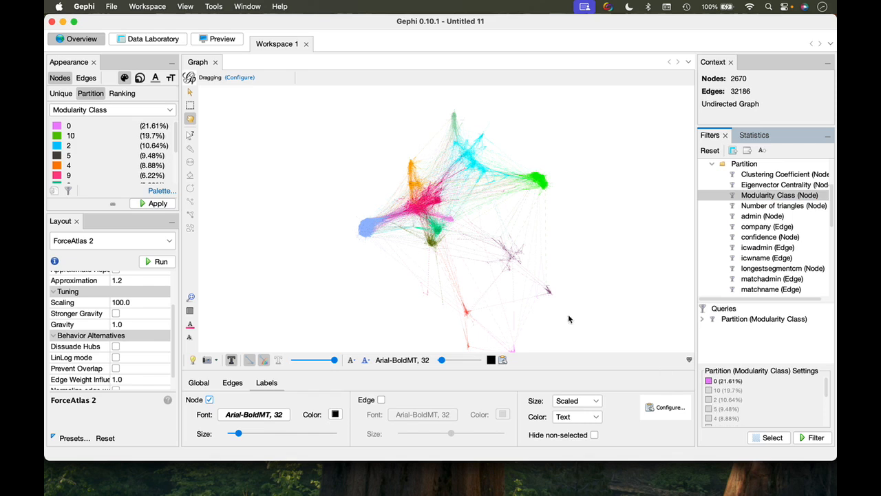
scroll(720, 407, "down", 2)
left_click(711, 402)
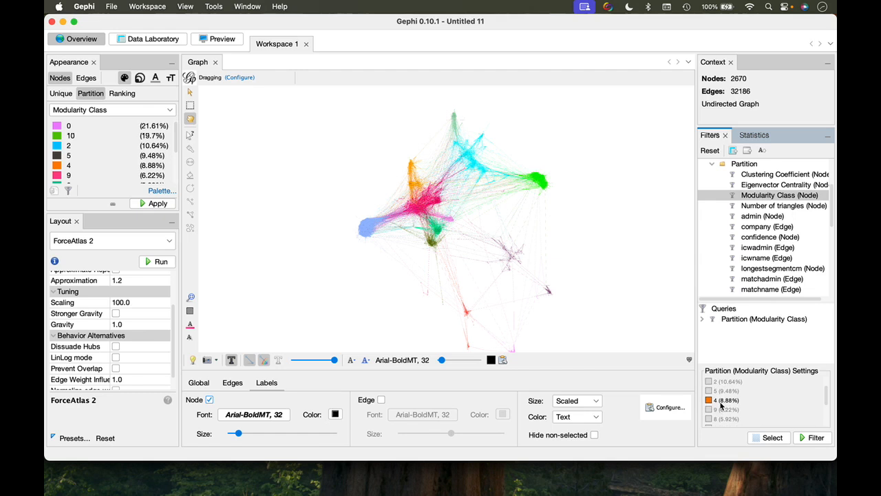
left_click(709, 391)
left_click(806, 439)
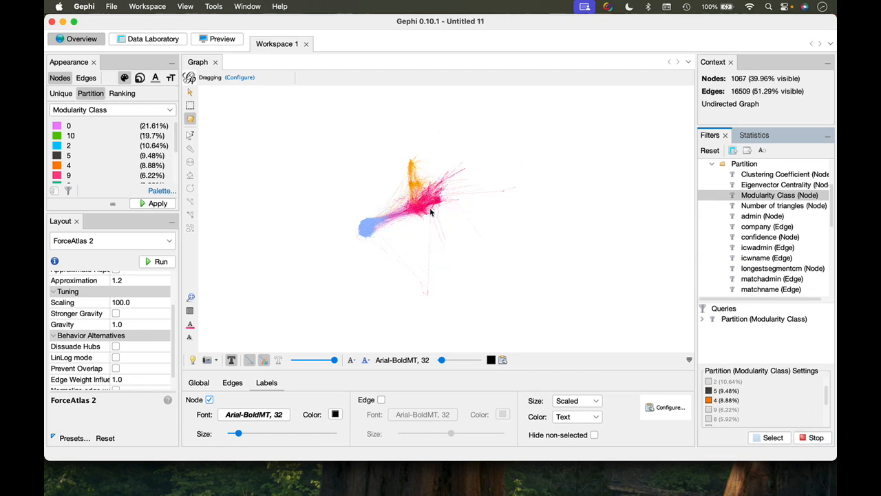
Examine how the filtered blue, pink and orange clusters connect, including the small pink bridging node between them and its note
scroll(403, 191, "up", 5)
scroll(401, 192, "up", 5)
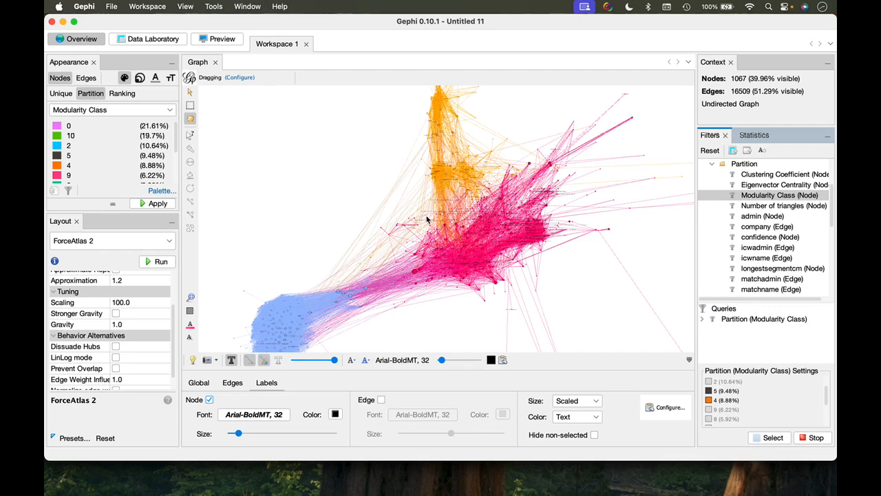
scroll(482, 200, "down", 1)
scroll(572, 210, "down", 3)
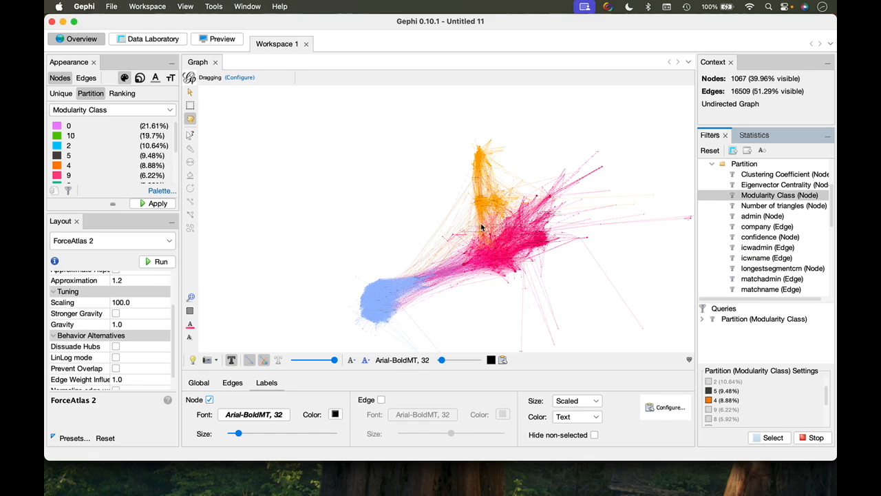
scroll(479, 256, "up", 5)
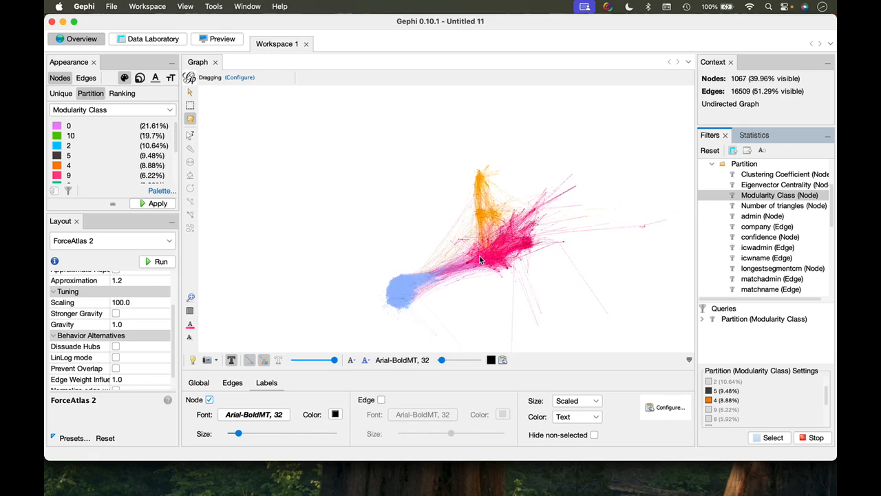
scroll(479, 255, "up", 5)
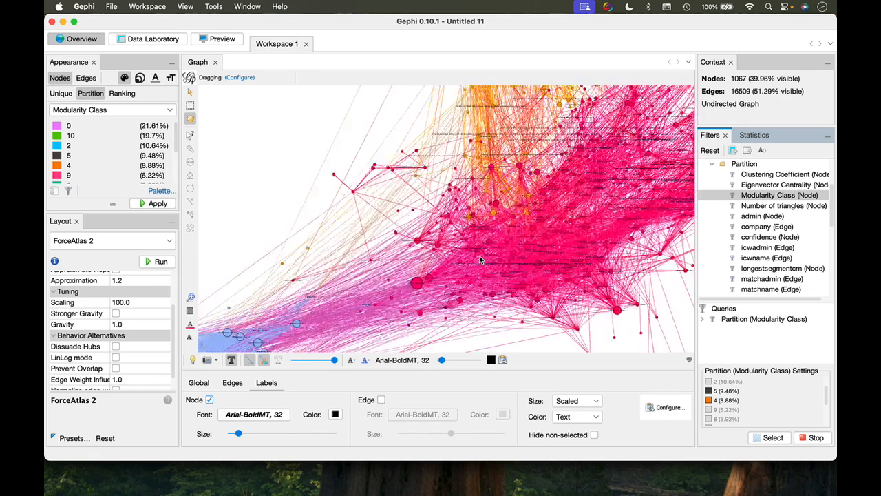
left_click_drag(338, 262, 232, 285)
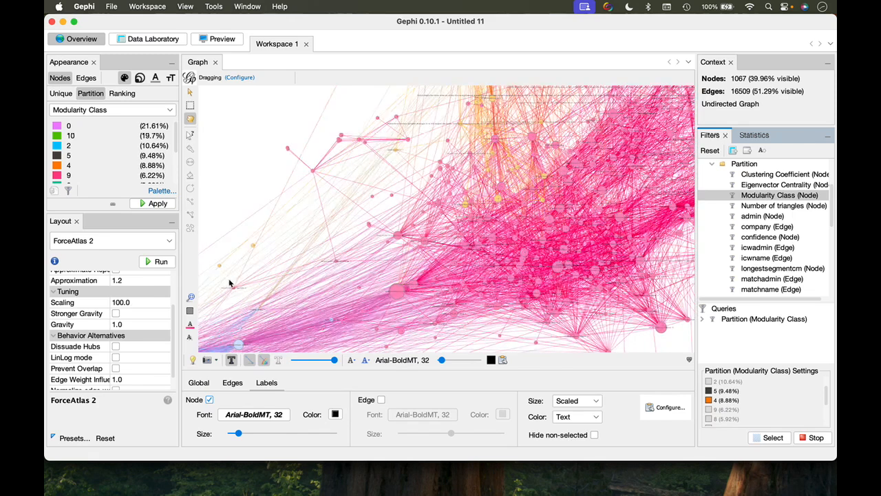
scroll(234, 289, "up", 3)
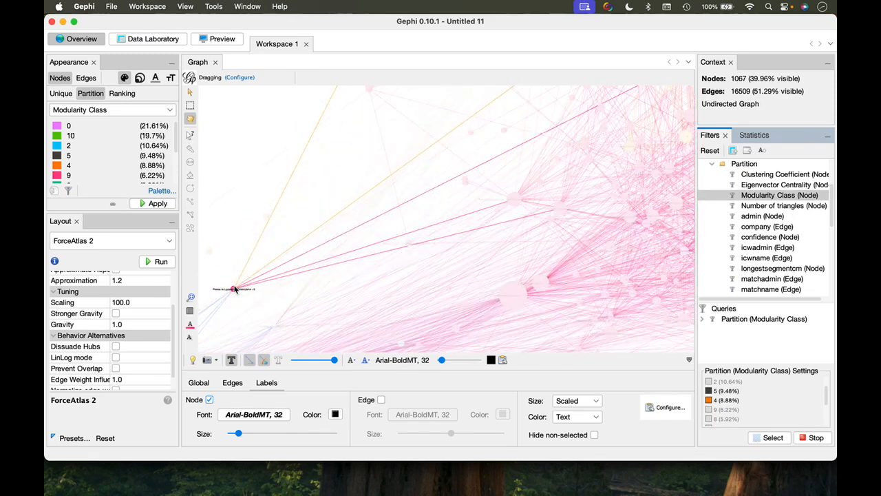
scroll(236, 289, "down", 6)
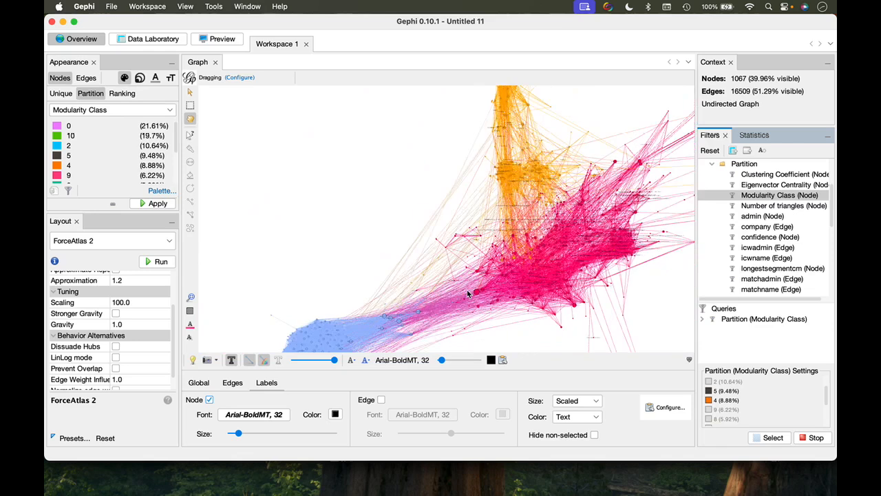
left_click(191, 296)
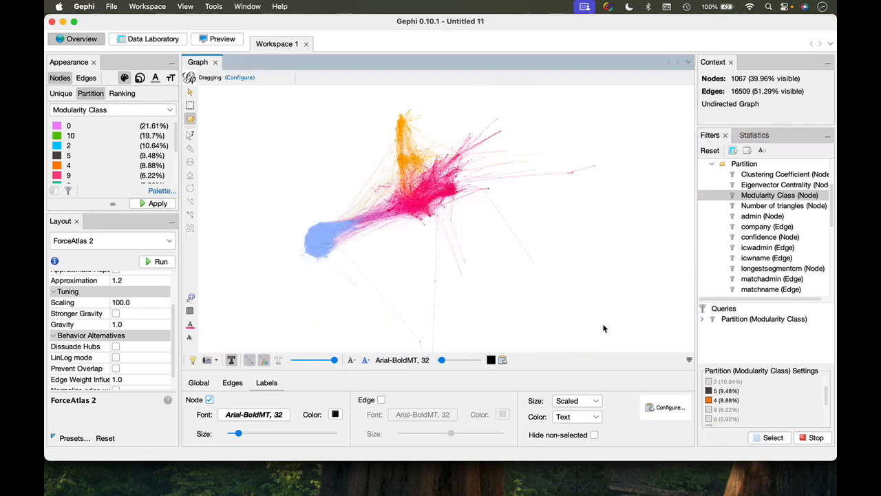
Stop the running Modularity Class filter to bring back the full network
scroll(716, 391, "down", 2)
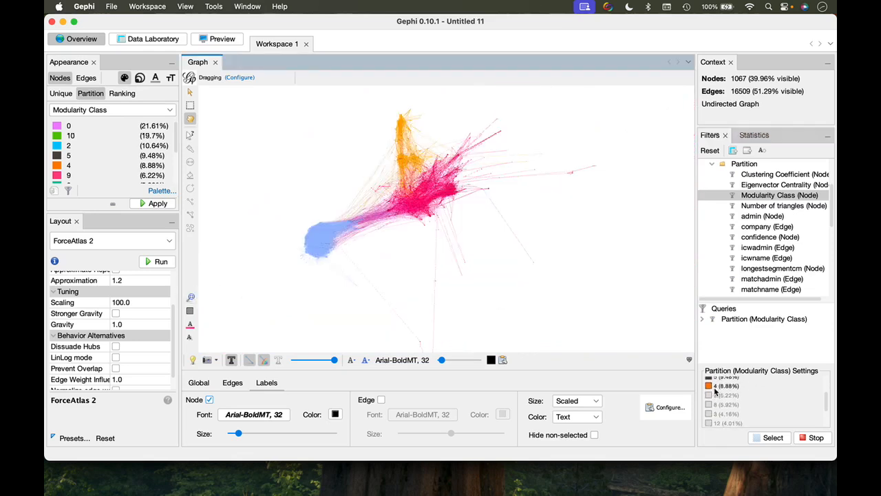
scroll(716, 391, "up", 2)
left_click(813, 437)
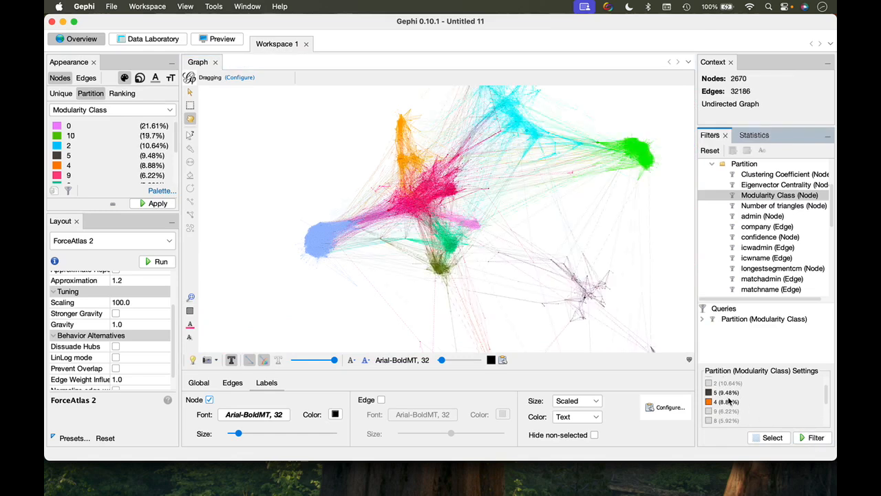
Add modularity classes 6, 12 and 3 to the Modularity Class partition filter's selection and run it
scroll(729, 402, "down", 1)
scroll(728, 402, "down", 4)
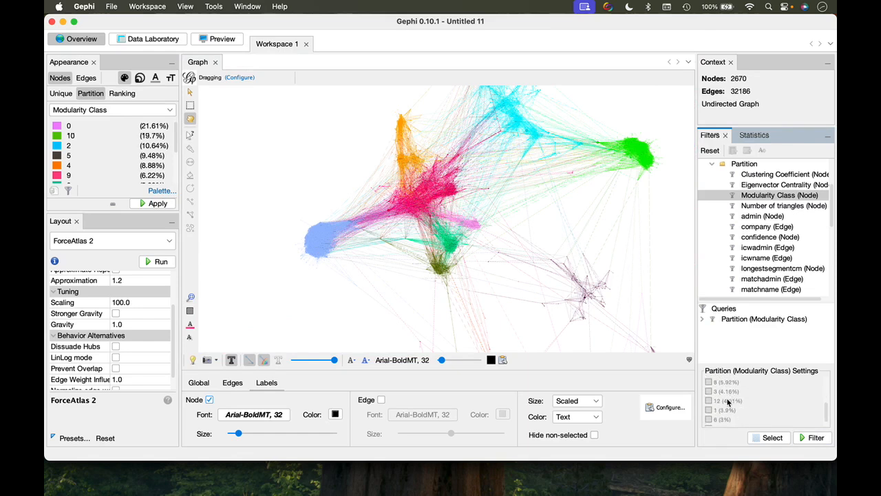
left_click(709, 411)
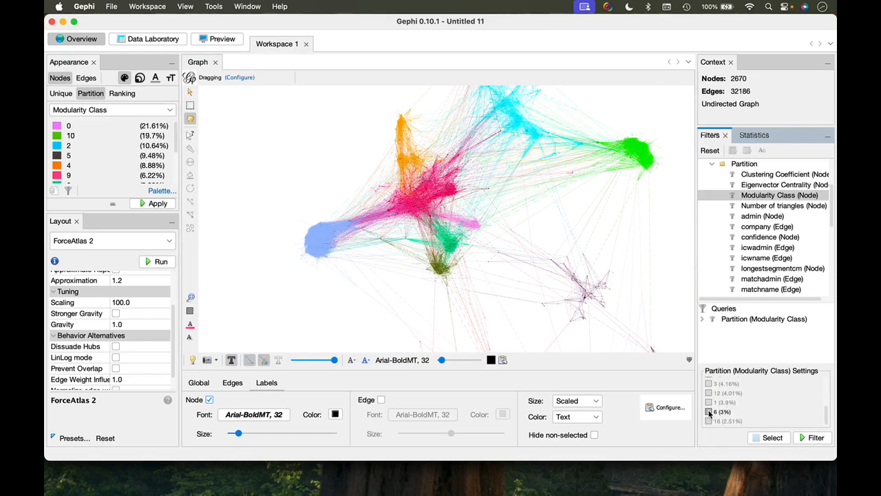
left_click(709, 393)
scroll(724, 391, "up", 3)
scroll(724, 391, "up", 1)
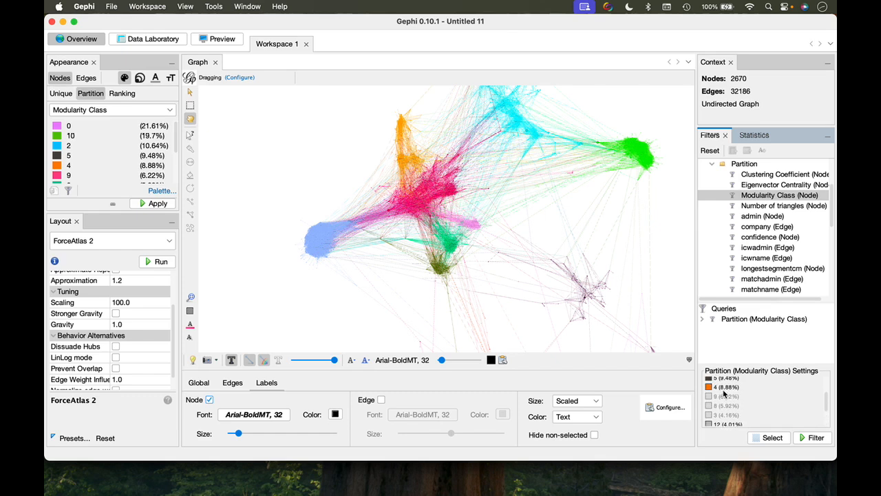
scroll(720, 400, "up", 3)
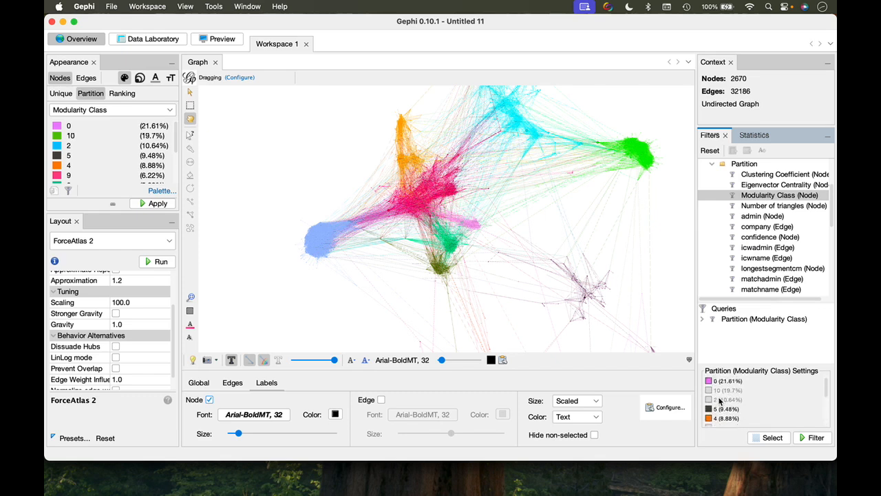
scroll(720, 401, "down", 5)
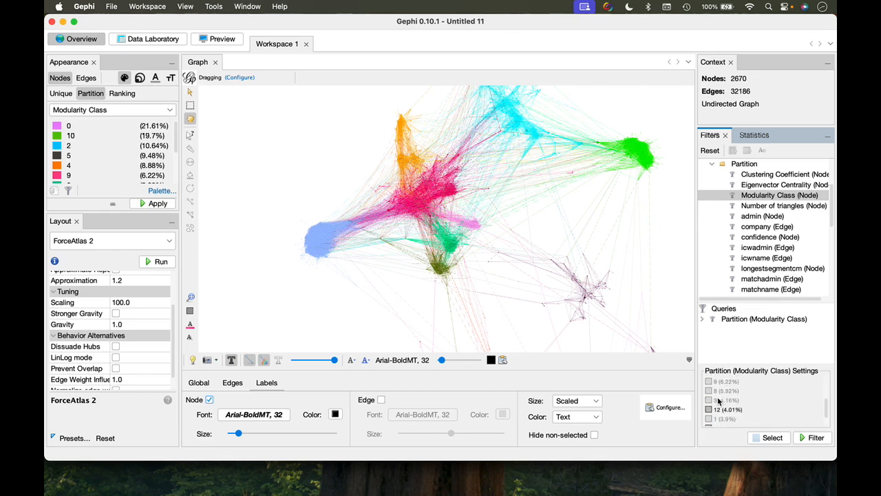
left_click(709, 400)
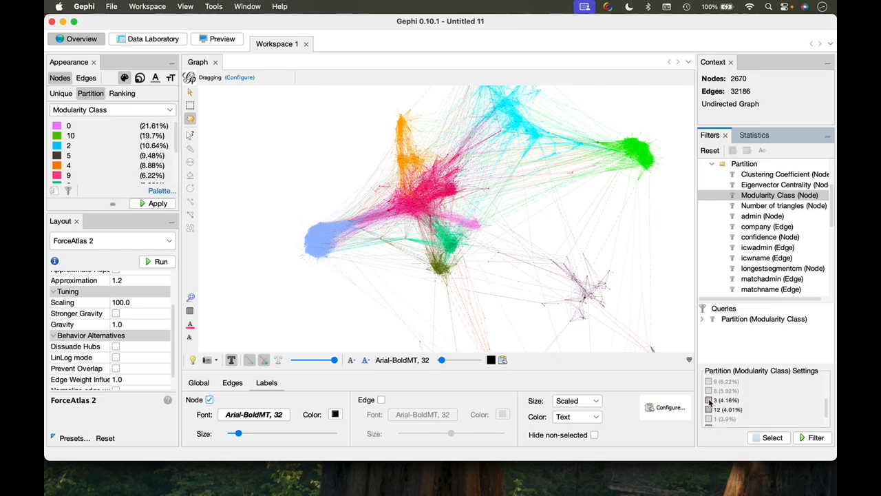
left_click(814, 438)
Remove modularity classes 5 and 4 from the running partition filter, keeping class 0 selected
scroll(731, 418, "up", 5)
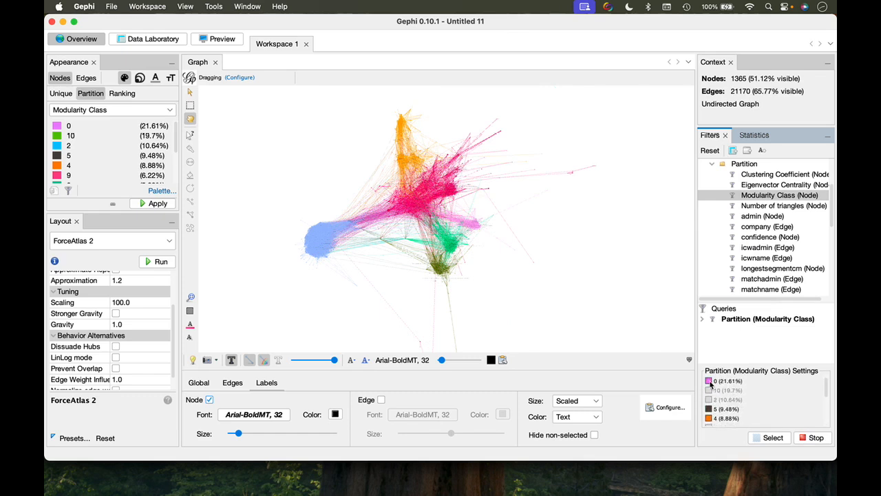
left_click(710, 383)
left_click(710, 383)
scroll(713, 390, "down", 2)
left_click(710, 389)
left_click(710, 398)
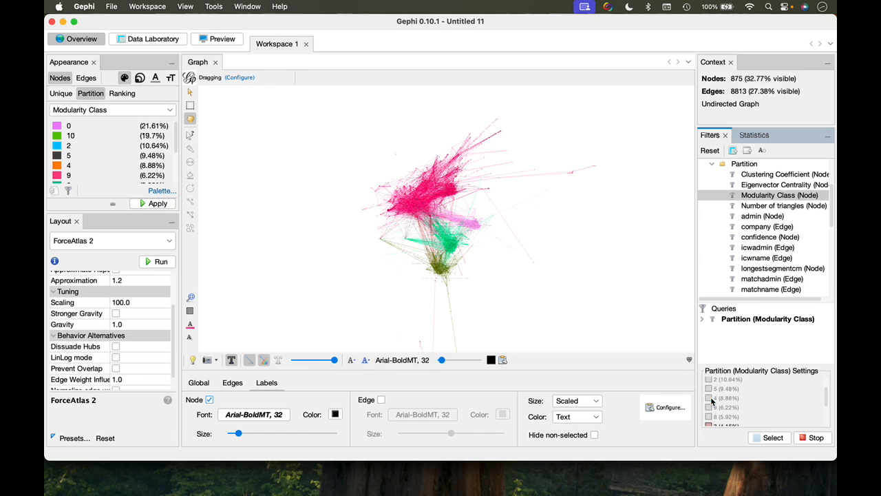
Examine how the crimson cluster connects to the pink and teal clusters, reading the notes on the large bridging nodes between them
scroll(434, 238, "up", 2)
scroll(433, 237, "up", 5)
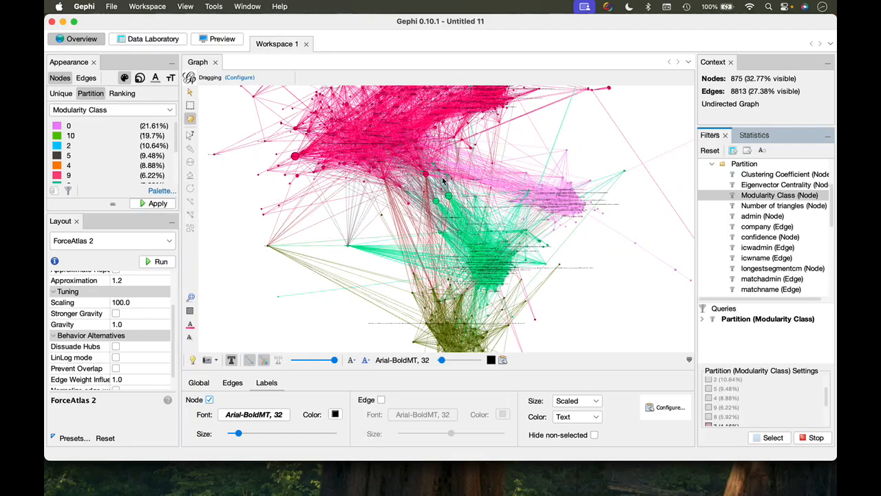
scroll(444, 179, "up", 6)
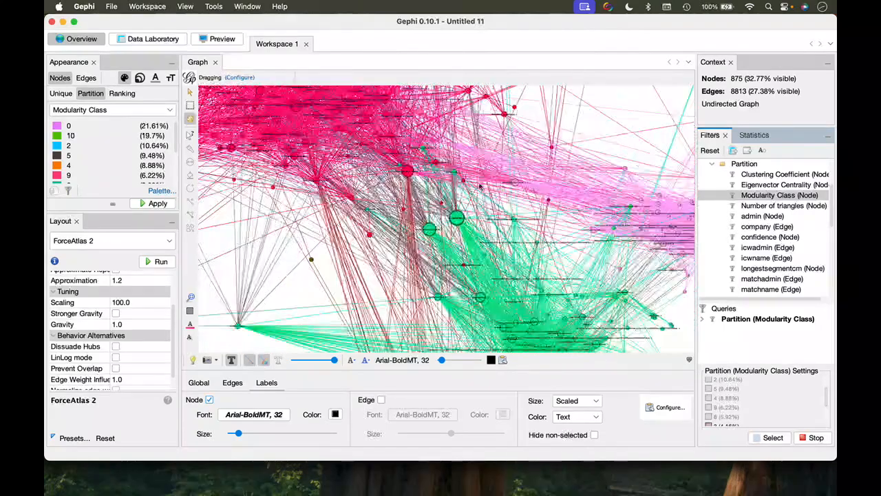
scroll(515, 185, "up", 4)
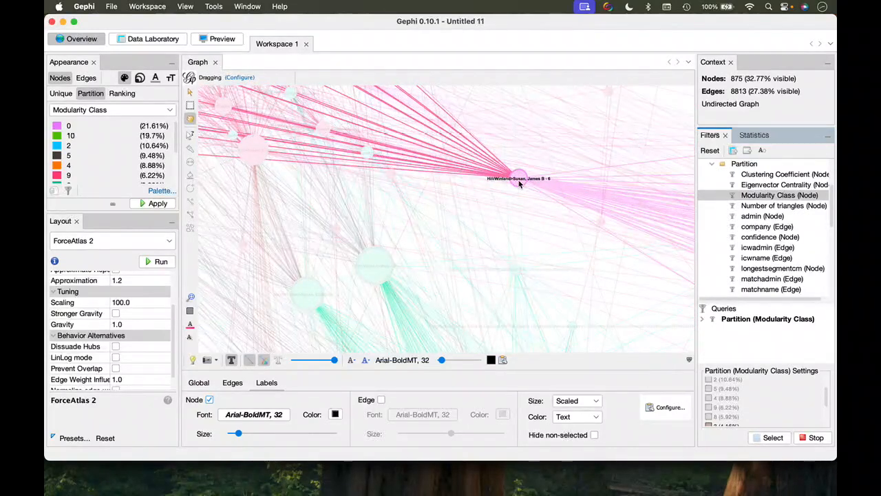
scroll(520, 182, "up", 2)
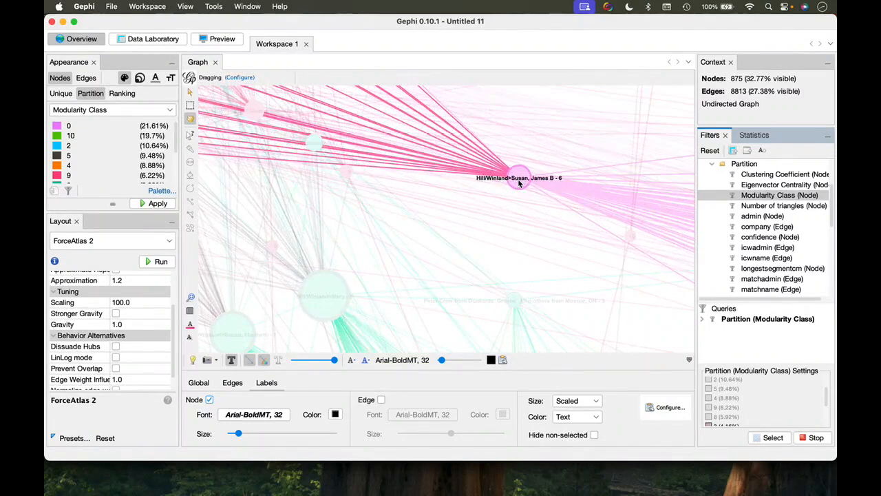
scroll(519, 182, "down", 4)
scroll(494, 199, "up", 5)
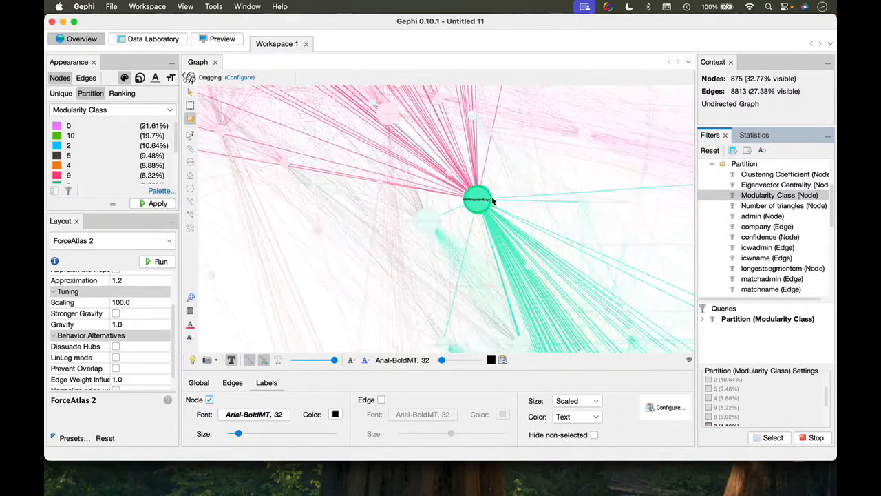
scroll(494, 199, "up", 2)
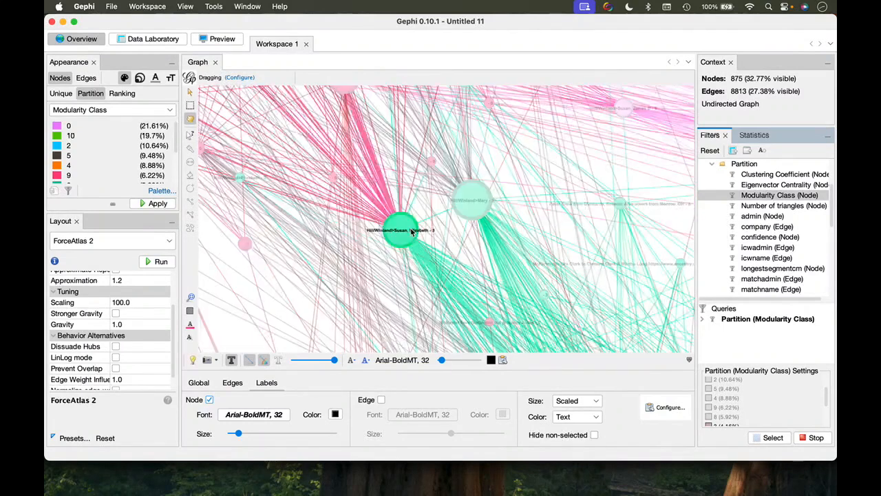
scroll(403, 236, "down", 5)
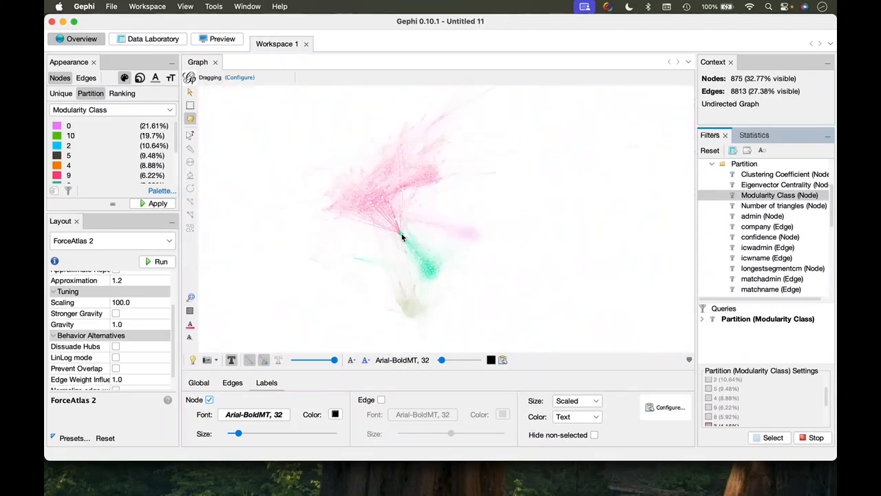